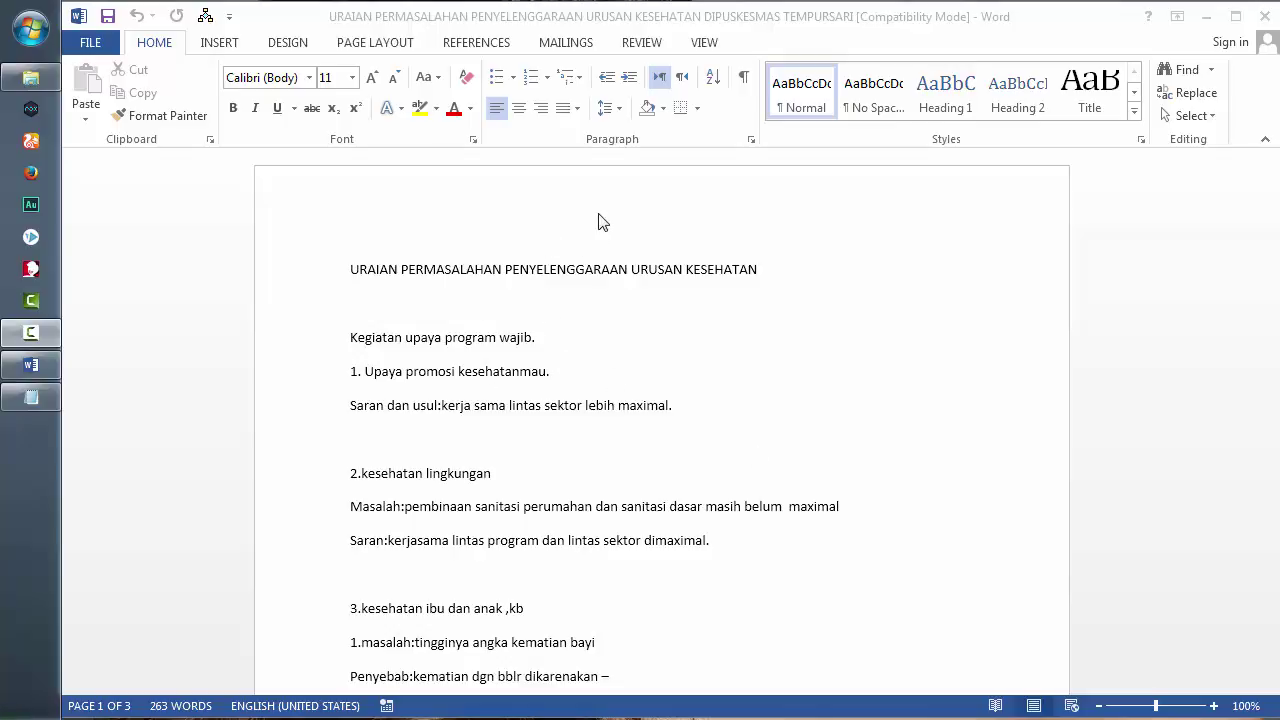
# Select and deselect the report text, then switch to the Review ribbon
pyautogui.moveTo(312, 278); pyautogui.dragTo(330, 455)
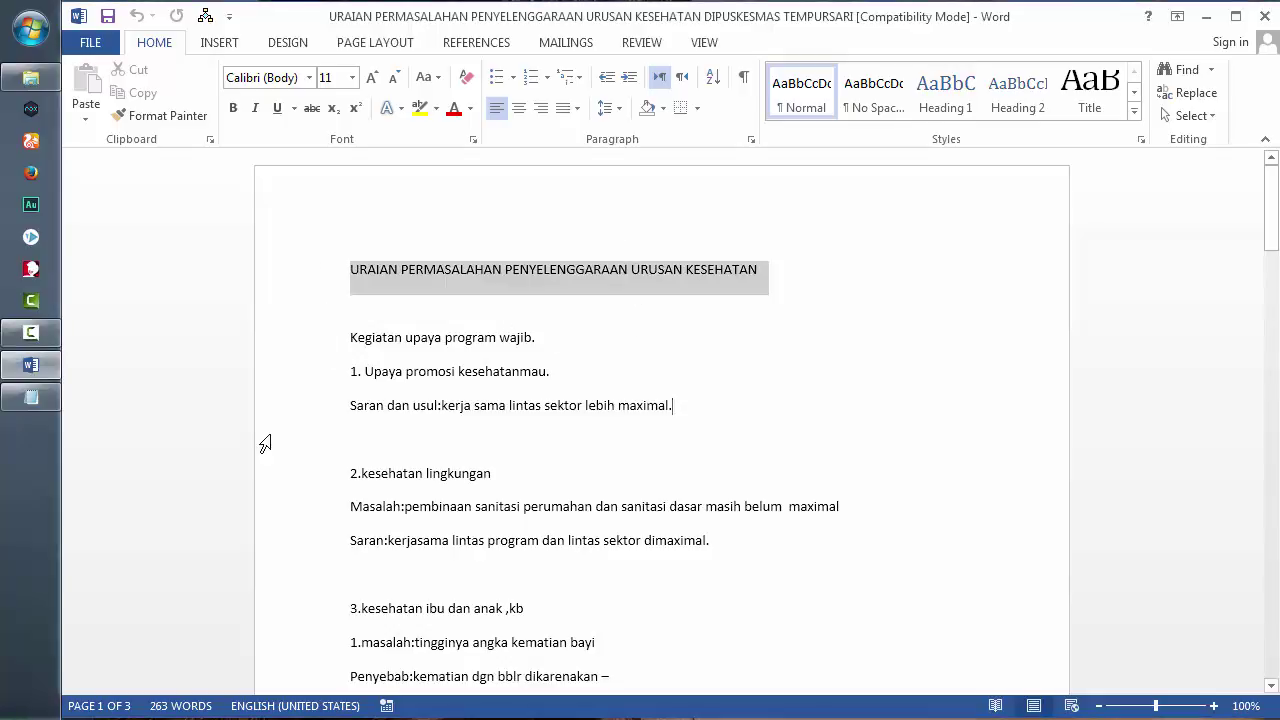
pyautogui.click(605, 340)
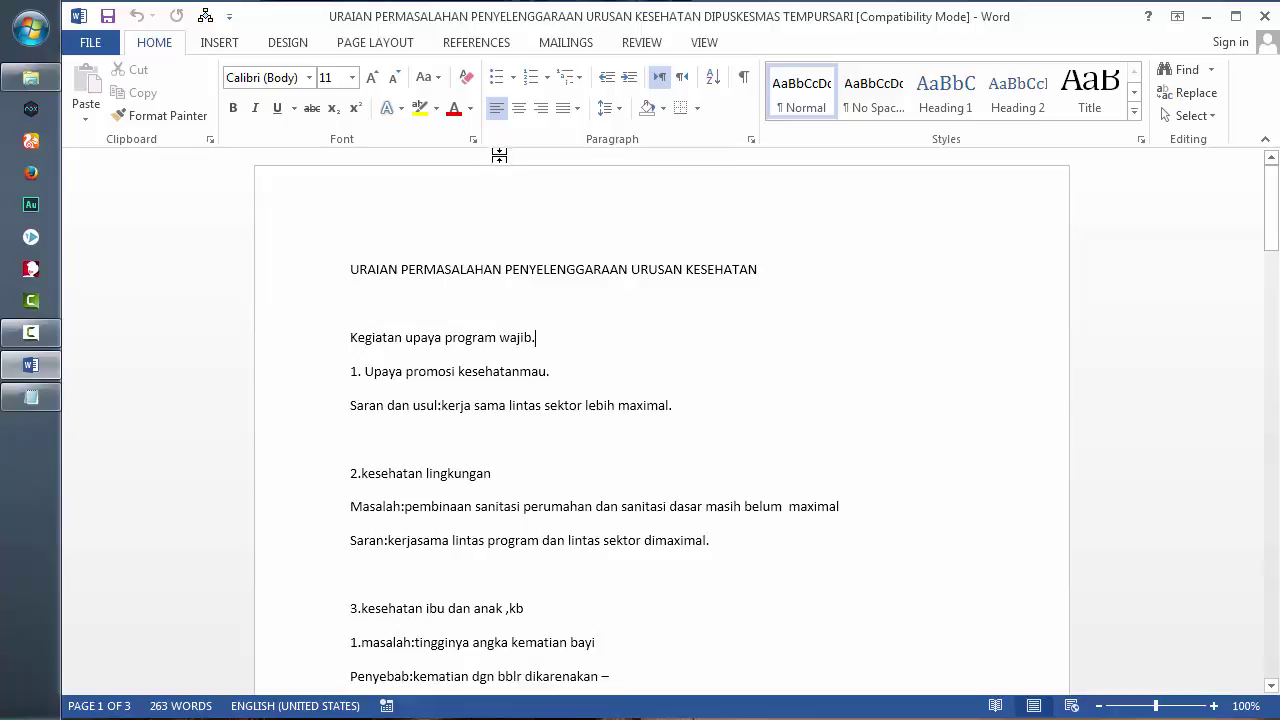
pyautogui.click(640, 45)
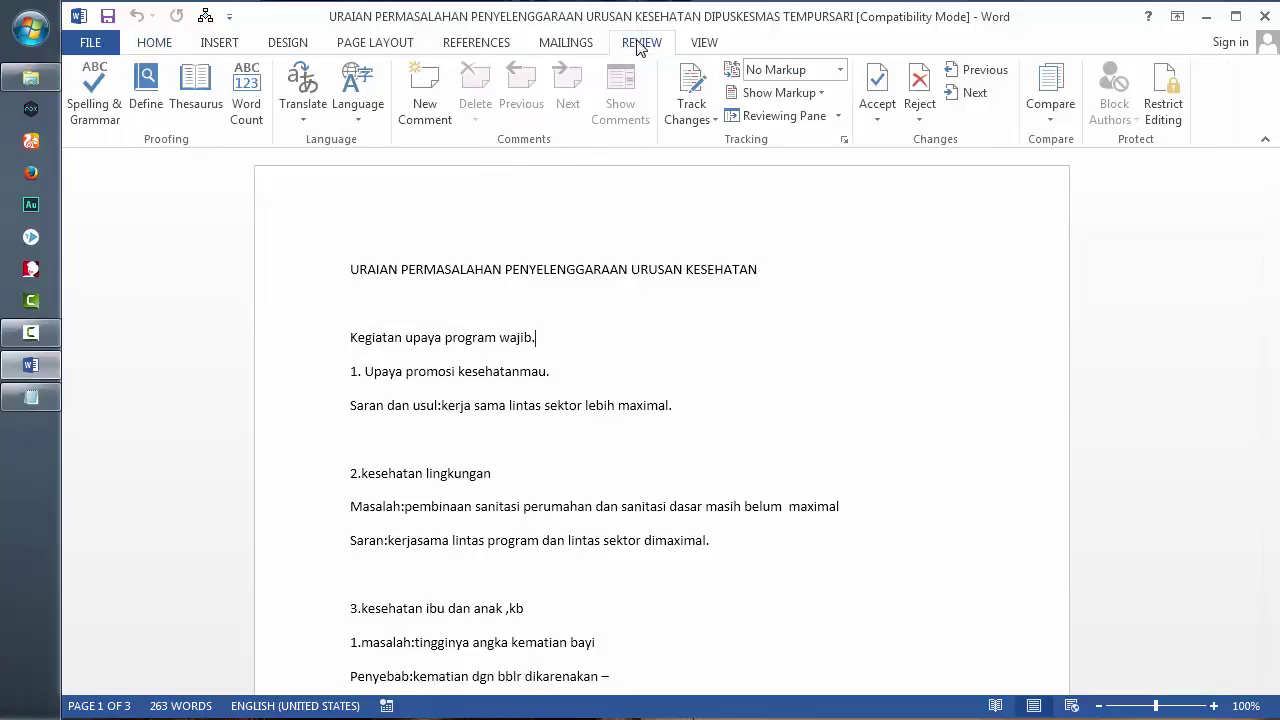
# Open Restrict Editing and turn on Limit formatting to a selection of styles
pyautogui.click(1160, 95)
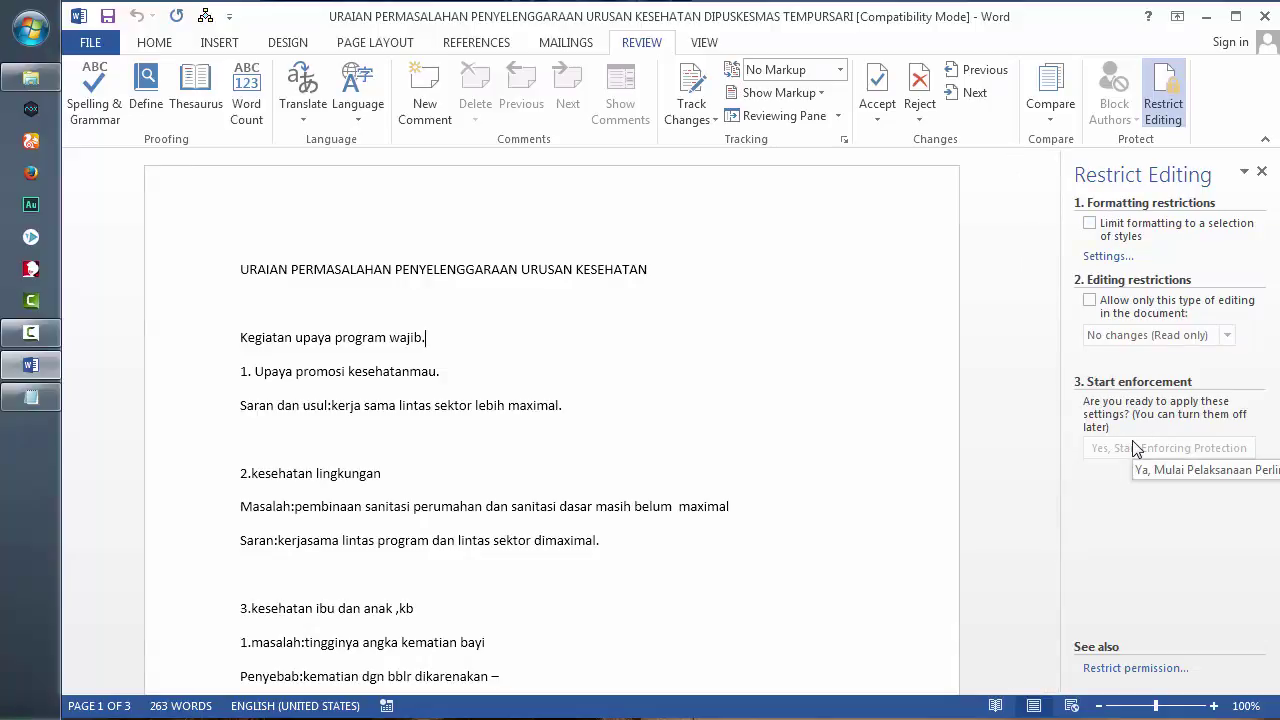
pyautogui.click(1090, 224)
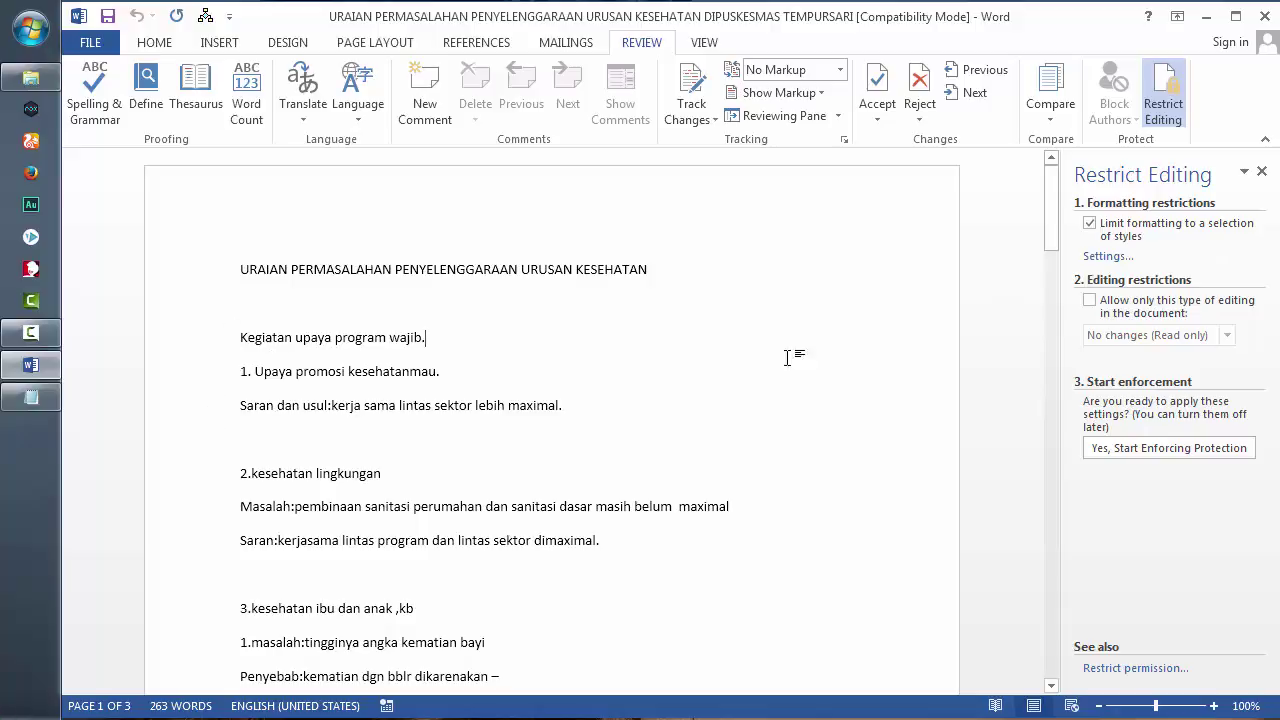
# In Formatting Restrictions, clear every style, allow only Body Text (recommended), and confirm
pyautogui.click(1106, 256)
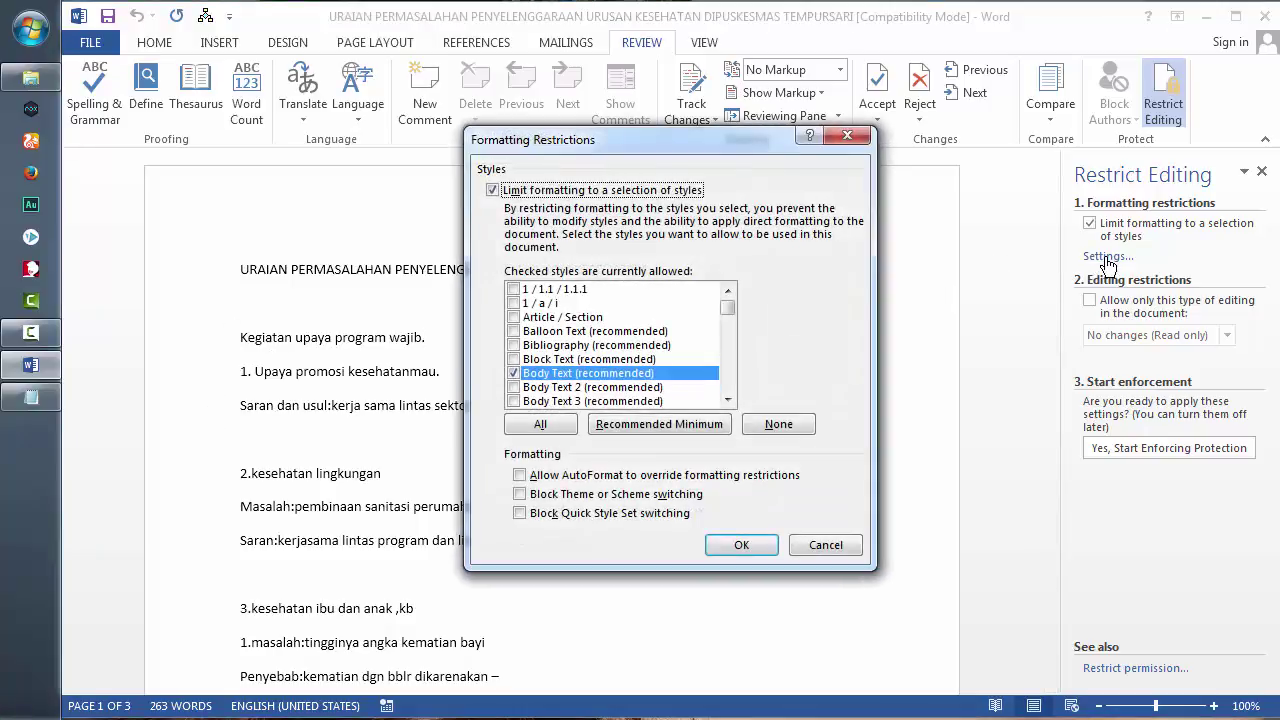
pyautogui.moveTo(749, 141); pyautogui.dragTo(904, 160)
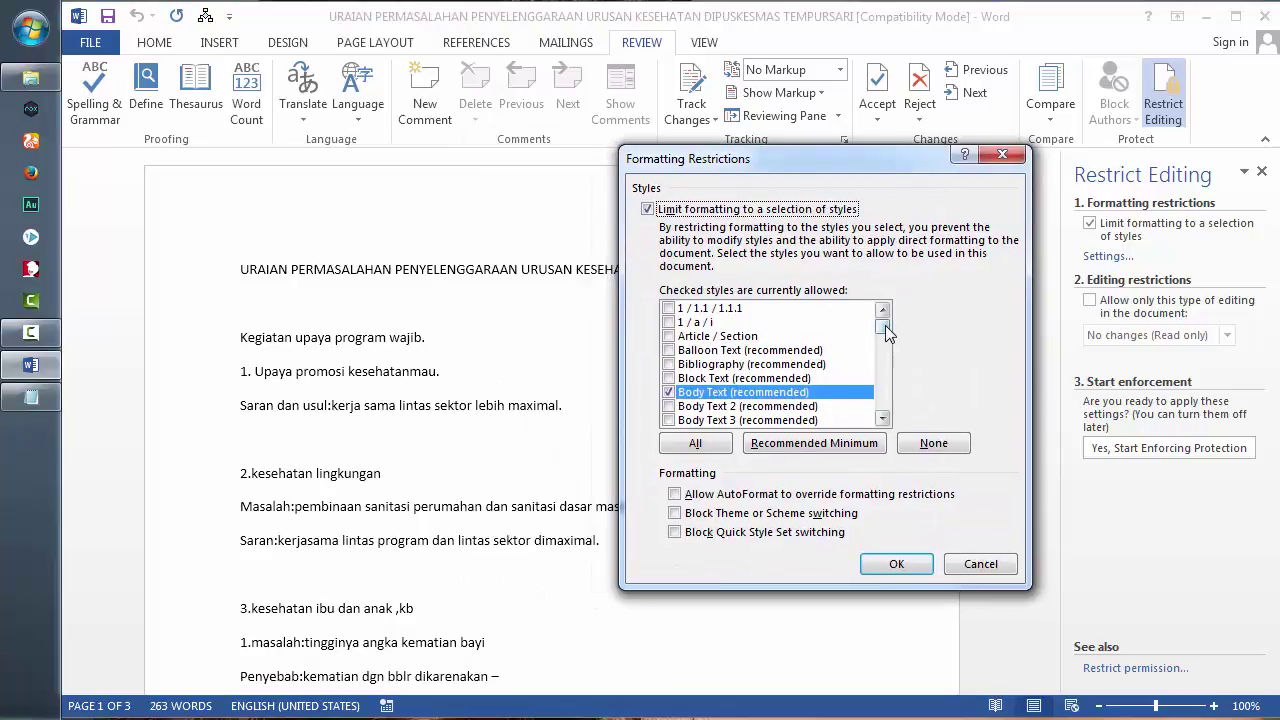
pyautogui.moveTo(887, 335); pyautogui.dragTo(887, 307)
pyautogui.click(668, 309)
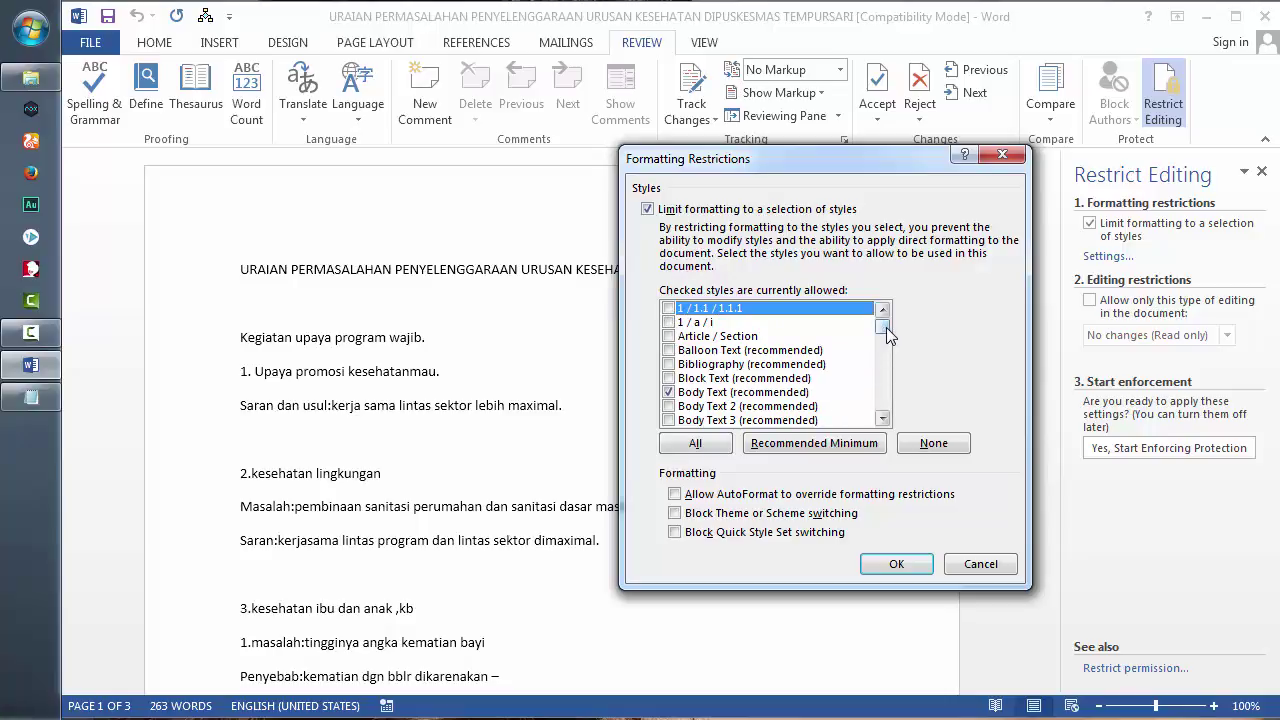
pyautogui.click(731, 393)
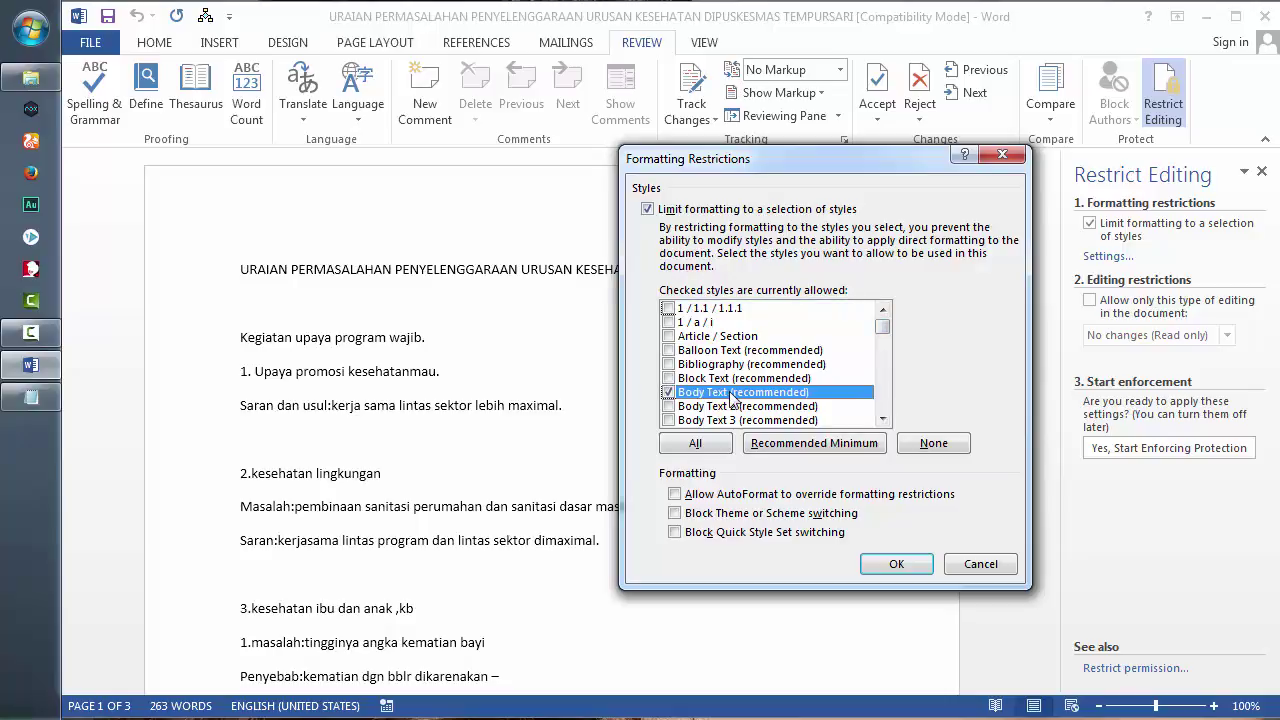
pyautogui.click(955, 447)
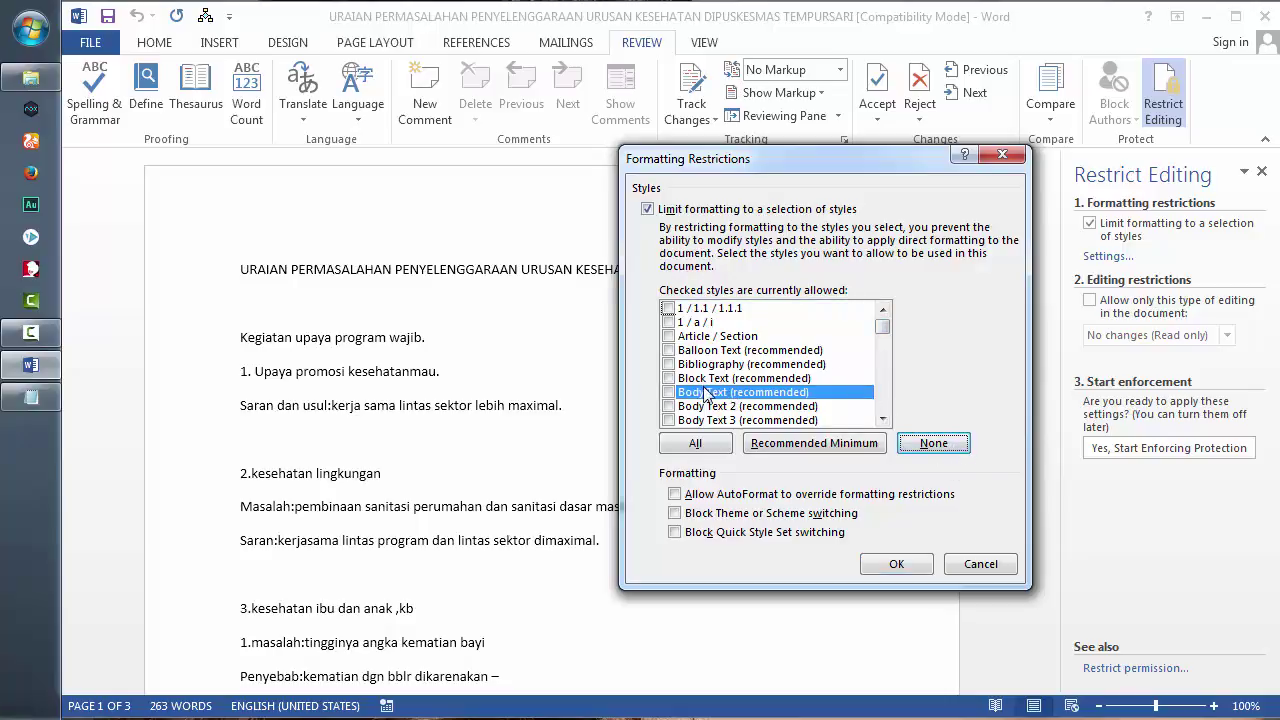
pyautogui.click(669, 393)
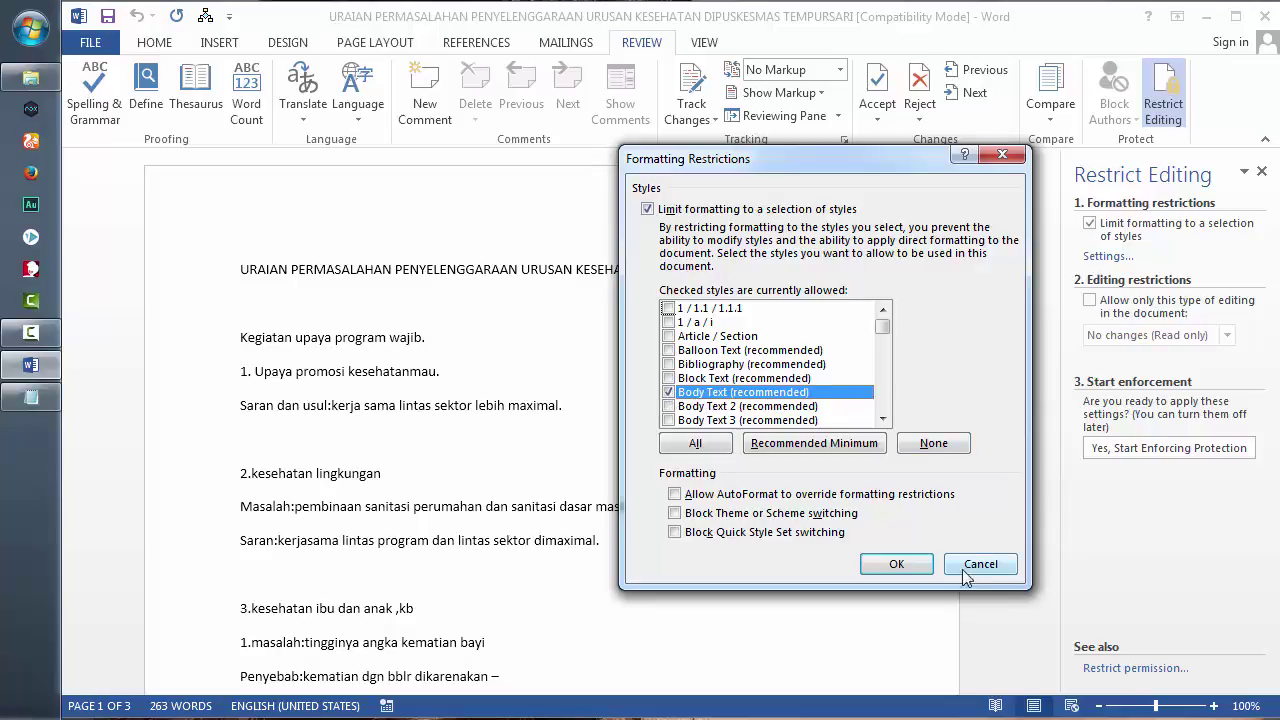
pyautogui.click(896, 564)
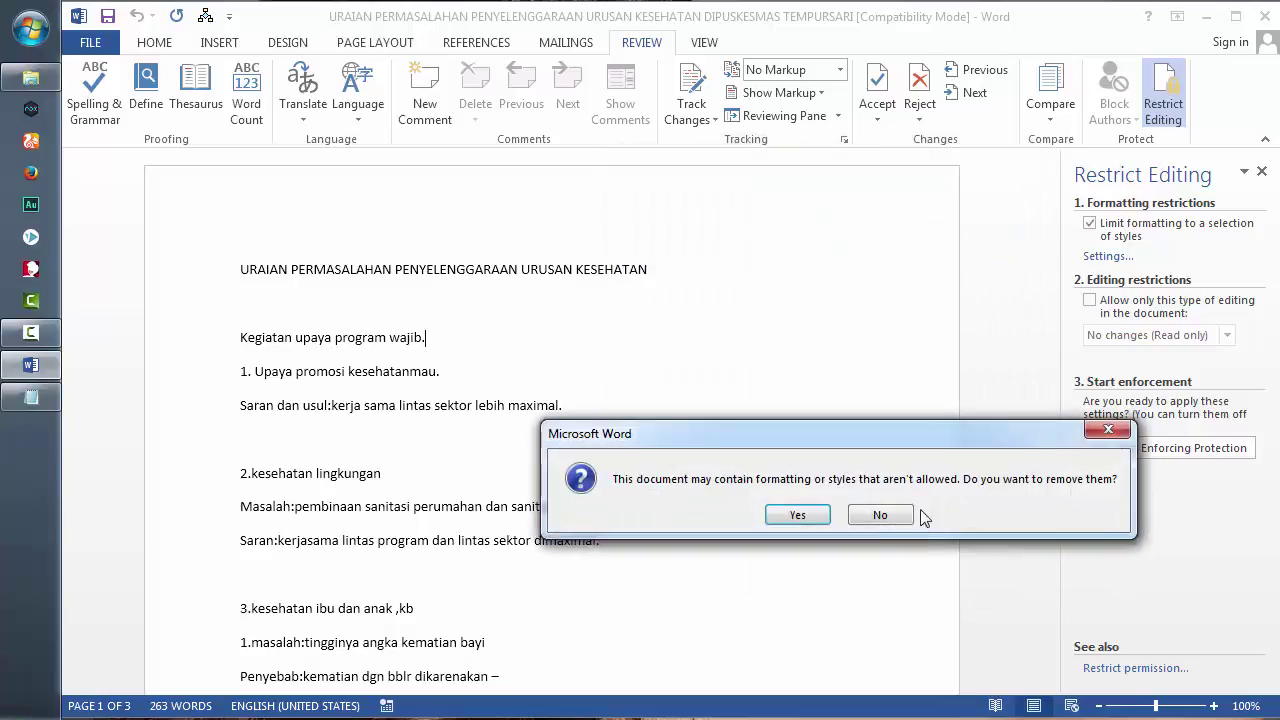
# Remove disallowed formatting, start enforcing protection, and enter the protection password
pyautogui.click(823, 516)
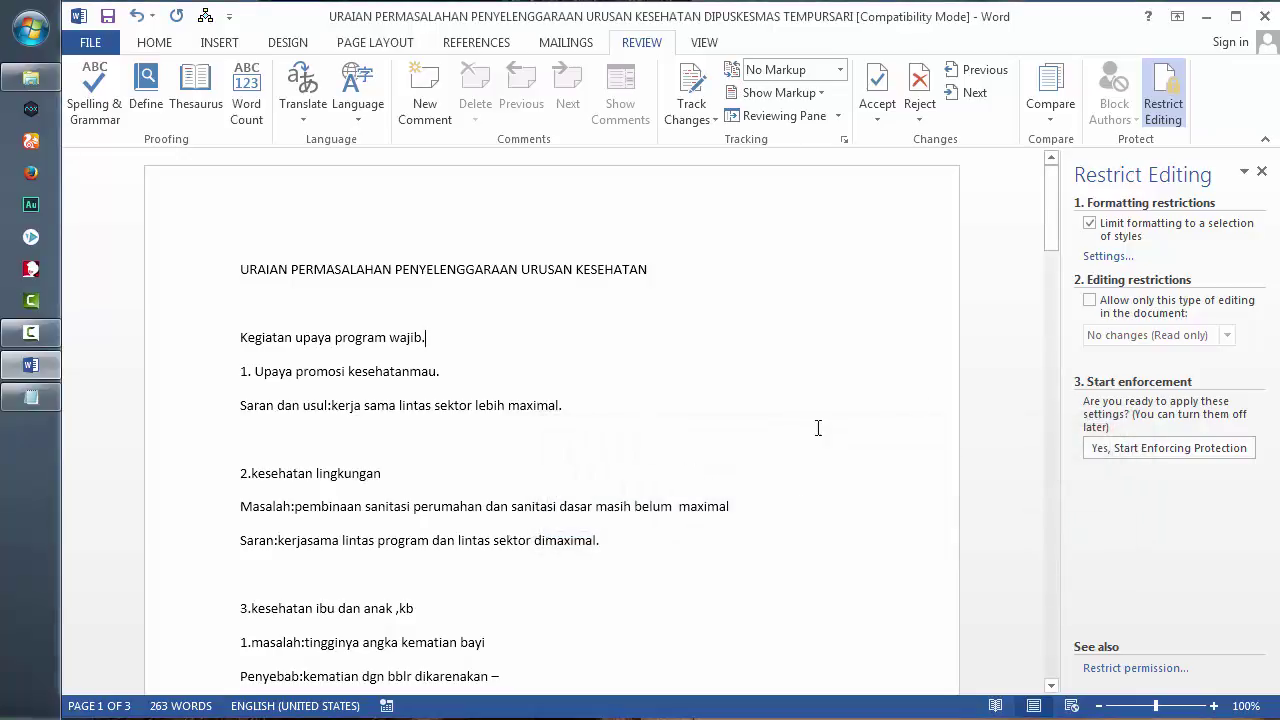
pyautogui.click(1154, 455)
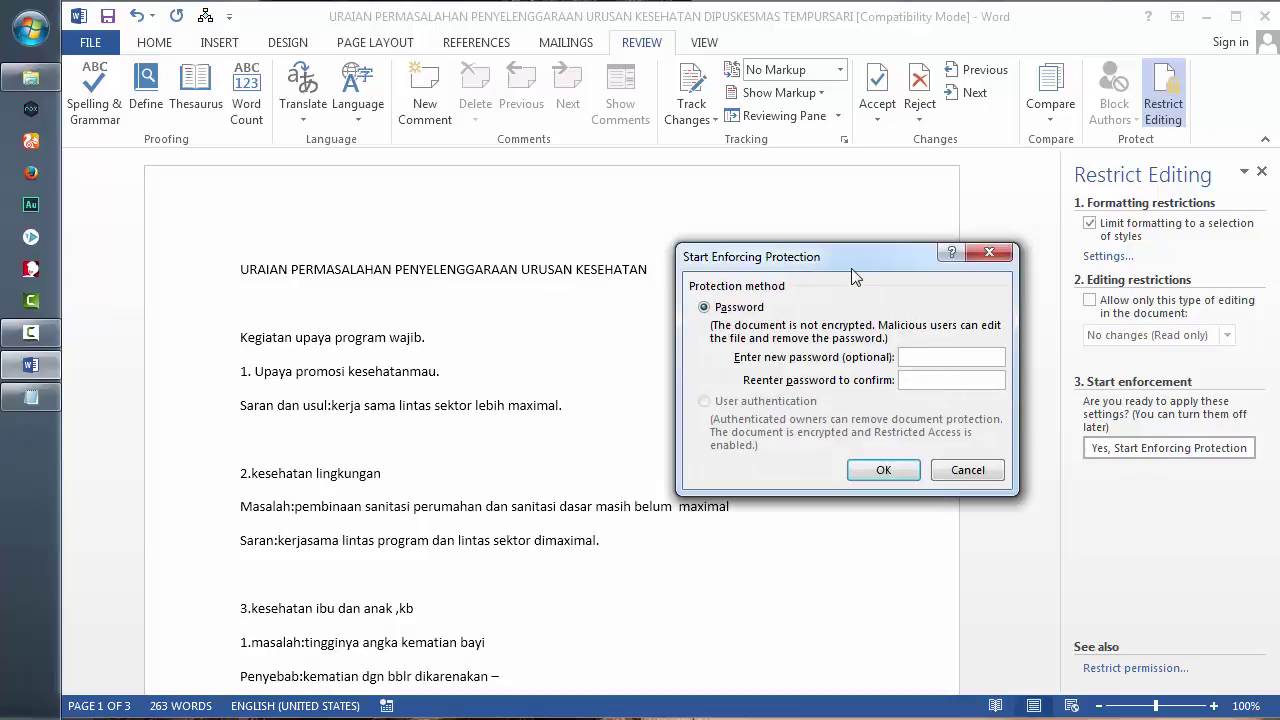
pyautogui.moveTo(852, 270); pyautogui.dragTo(916, 192)
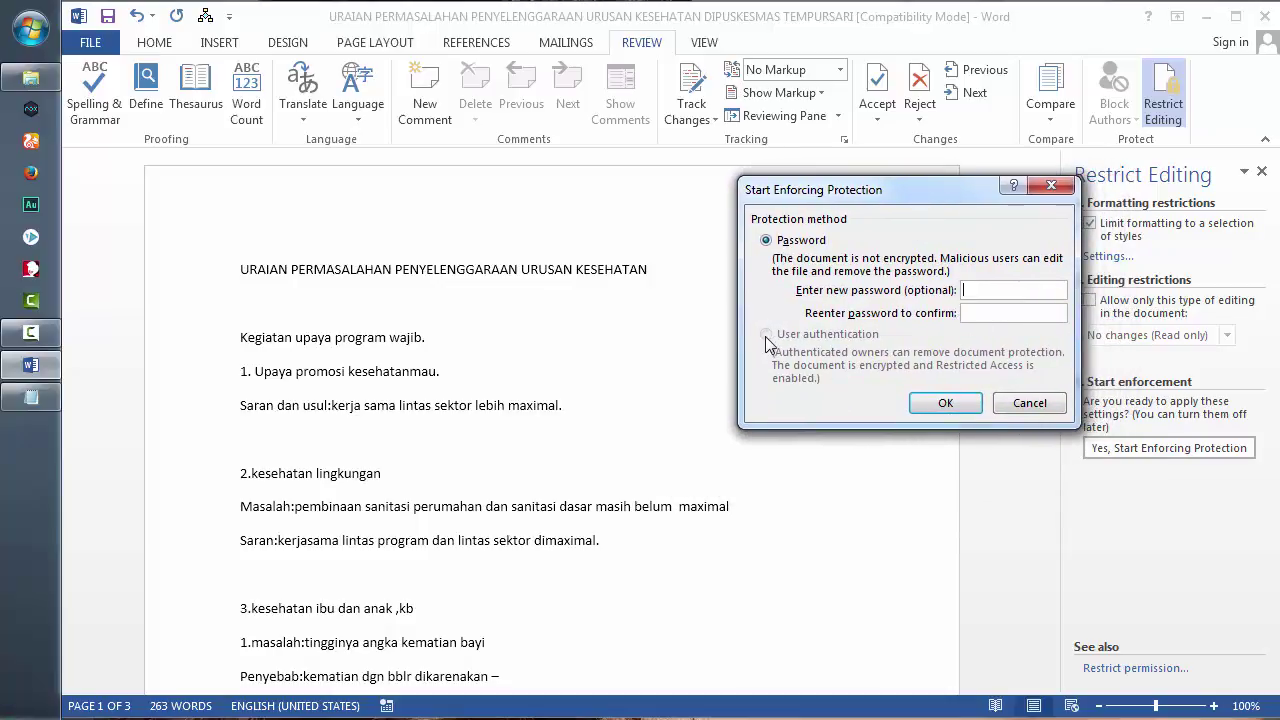
pyautogui.moveTo(857, 352)
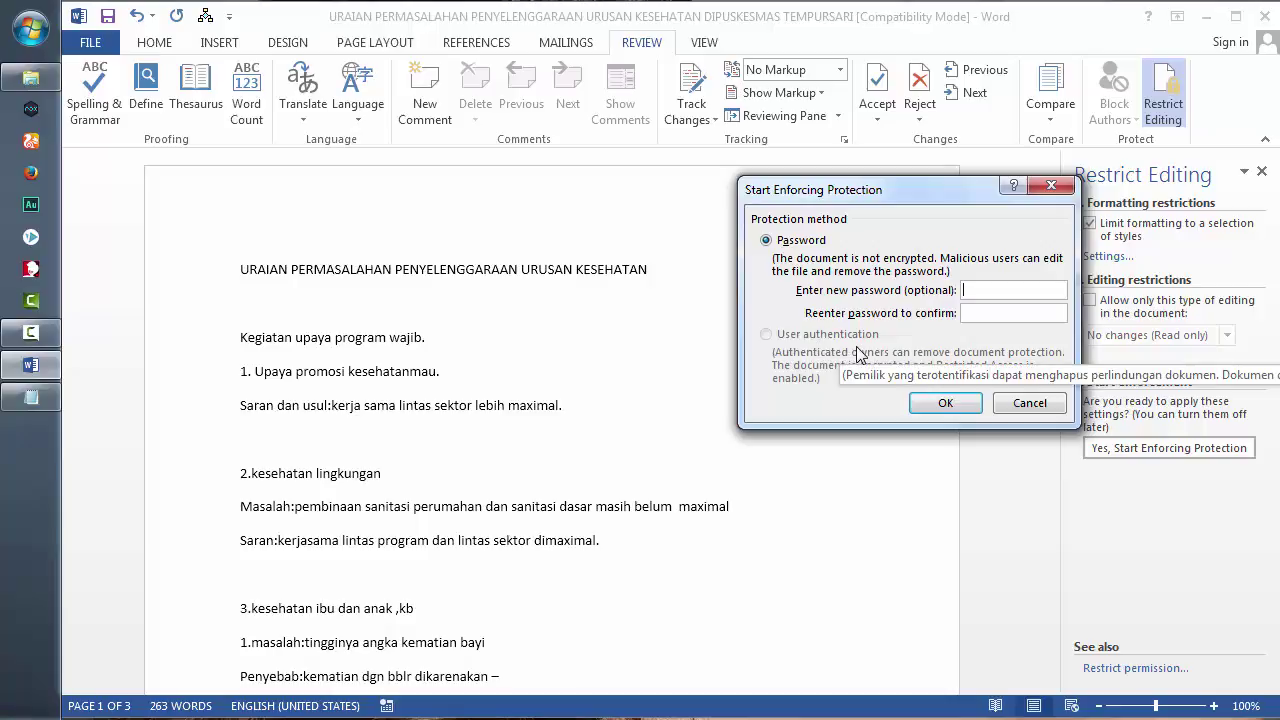
pyautogui.moveTo(975, 194)
pyautogui.mouseDown()
pyautogui.moveTo(904, 194)
pyautogui.moveTo(925, 198)
pyautogui.moveTo(911, 181)
pyautogui.mouseUp()
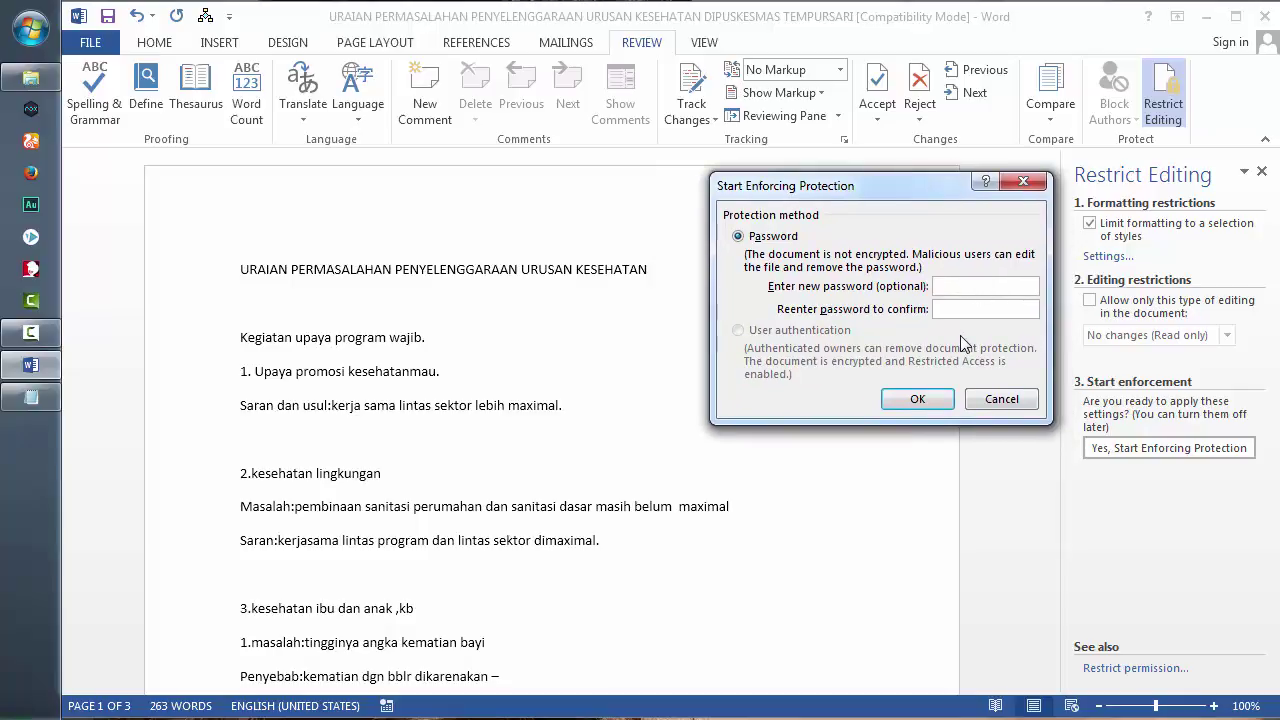
pyautogui.click(949, 310)
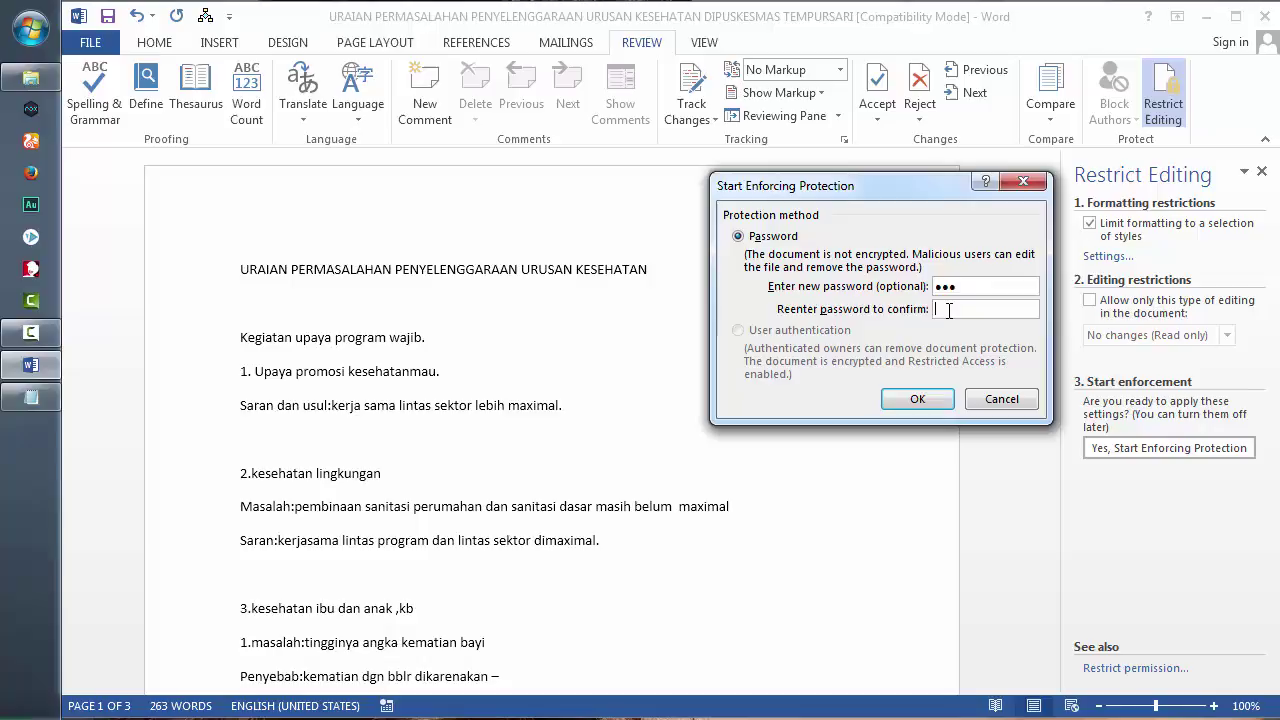
pyautogui.click(925, 400)
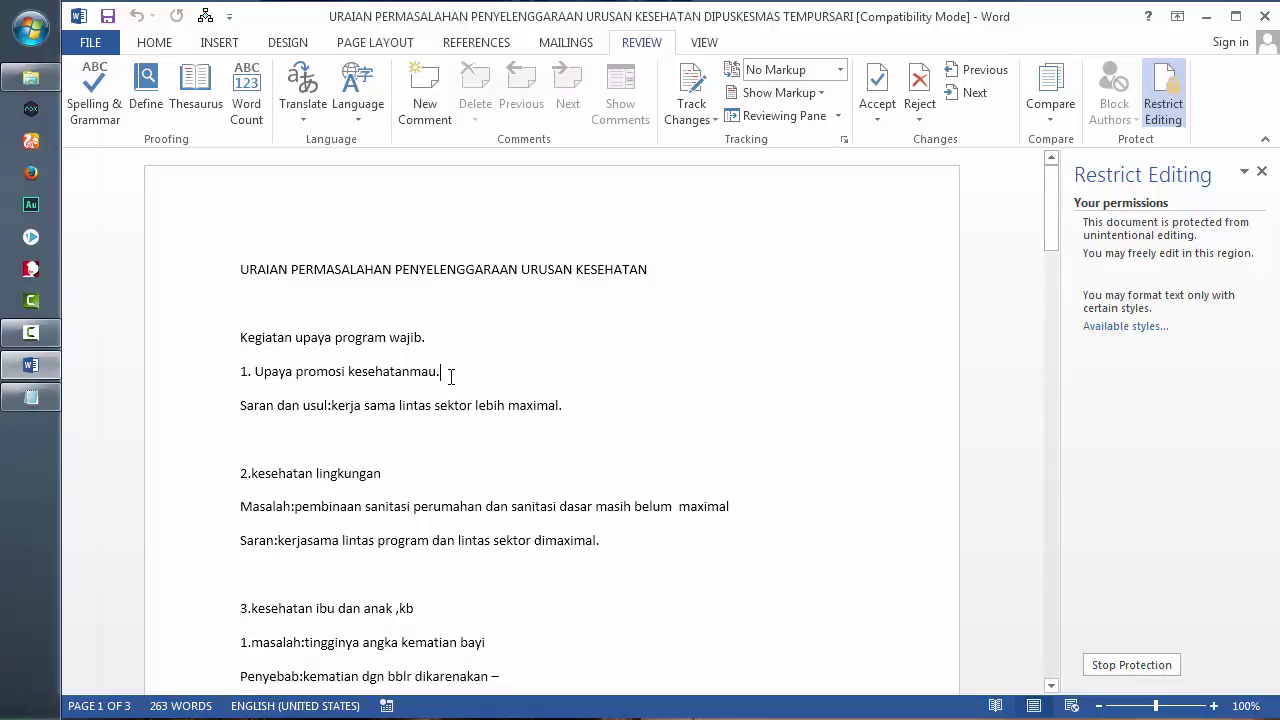
pyautogui.click(384, 474)
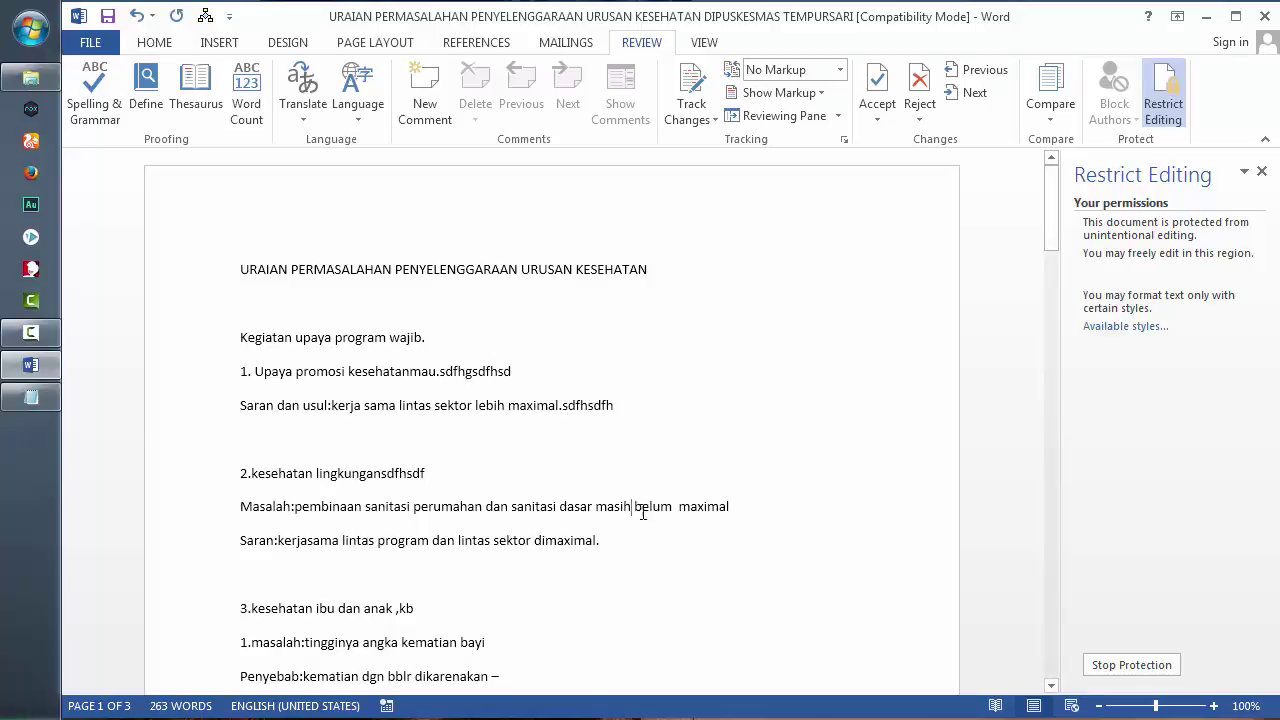
pyautogui.moveTo(633, 575); pyautogui.dragTo(277, 405)
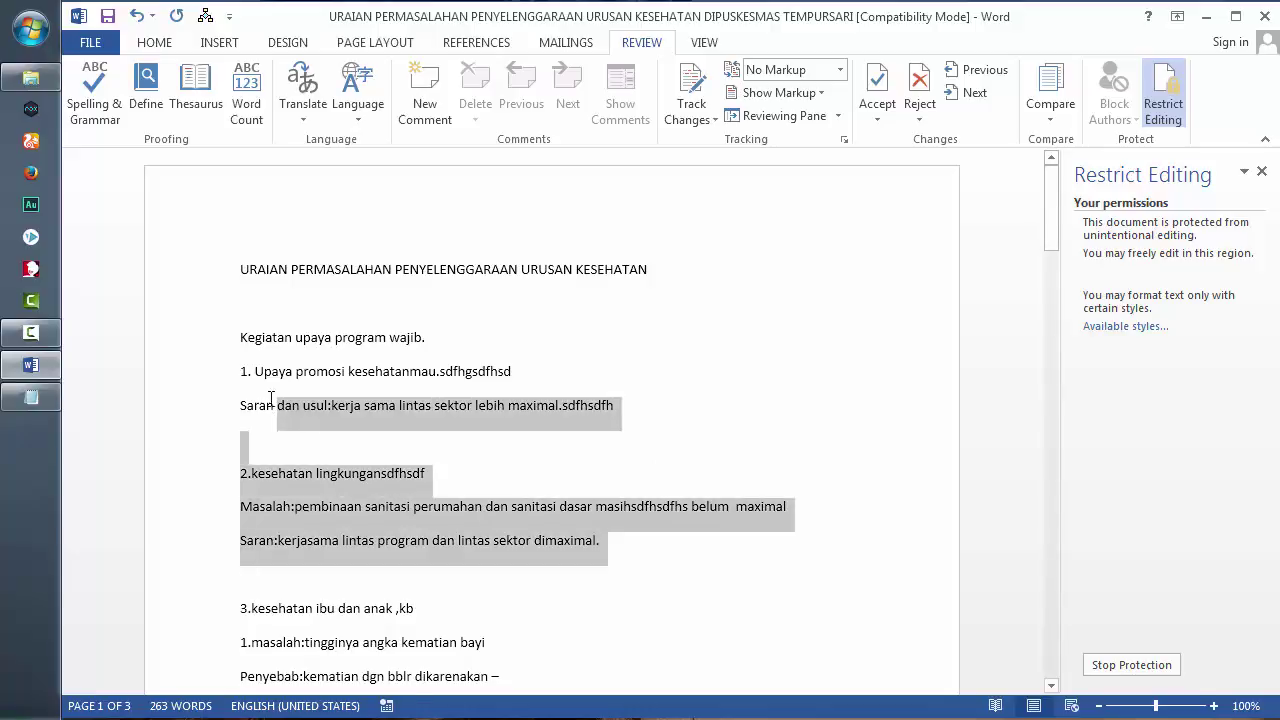
pyautogui.rightClick(332, 479)
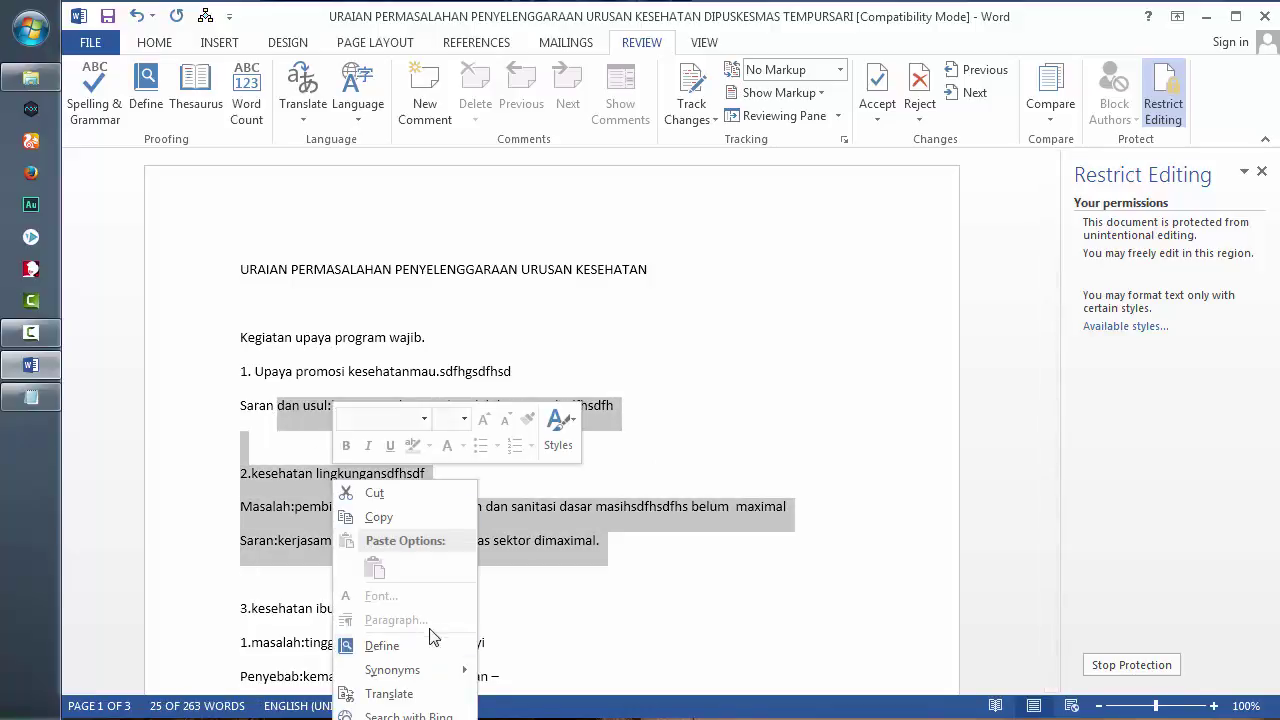
pyautogui.click(520, 538)
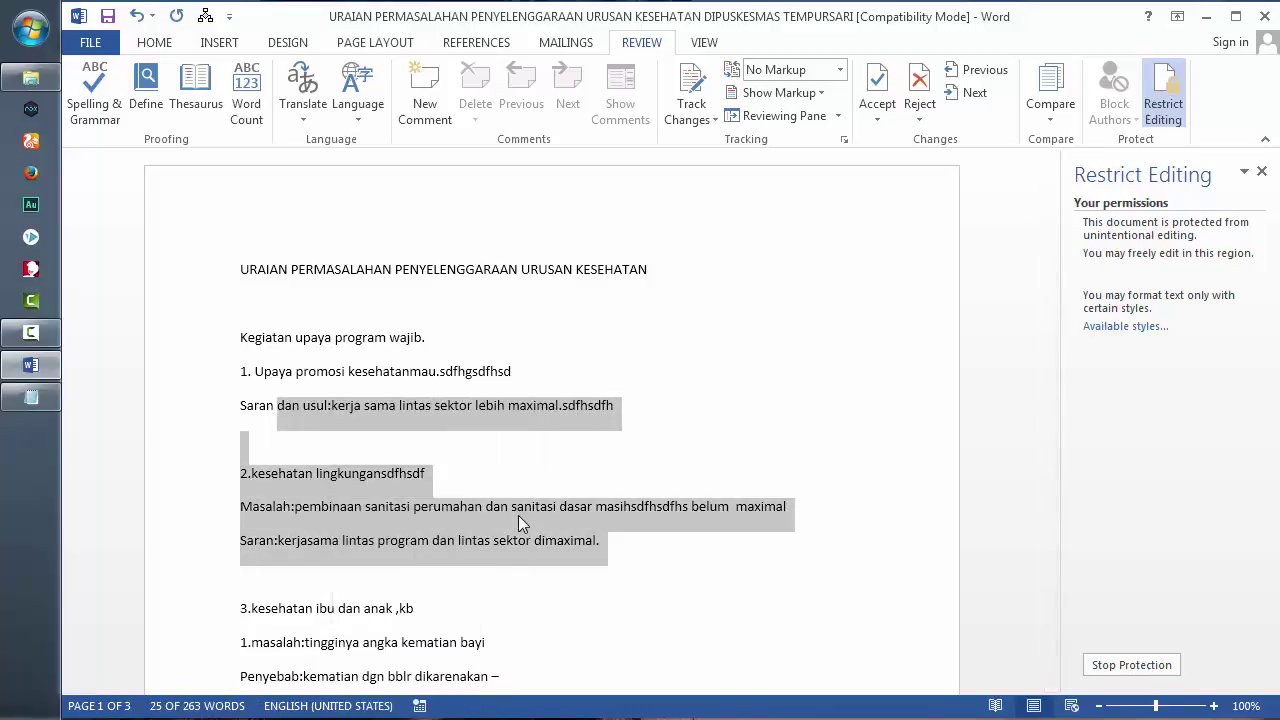
pyautogui.click(157, 44)
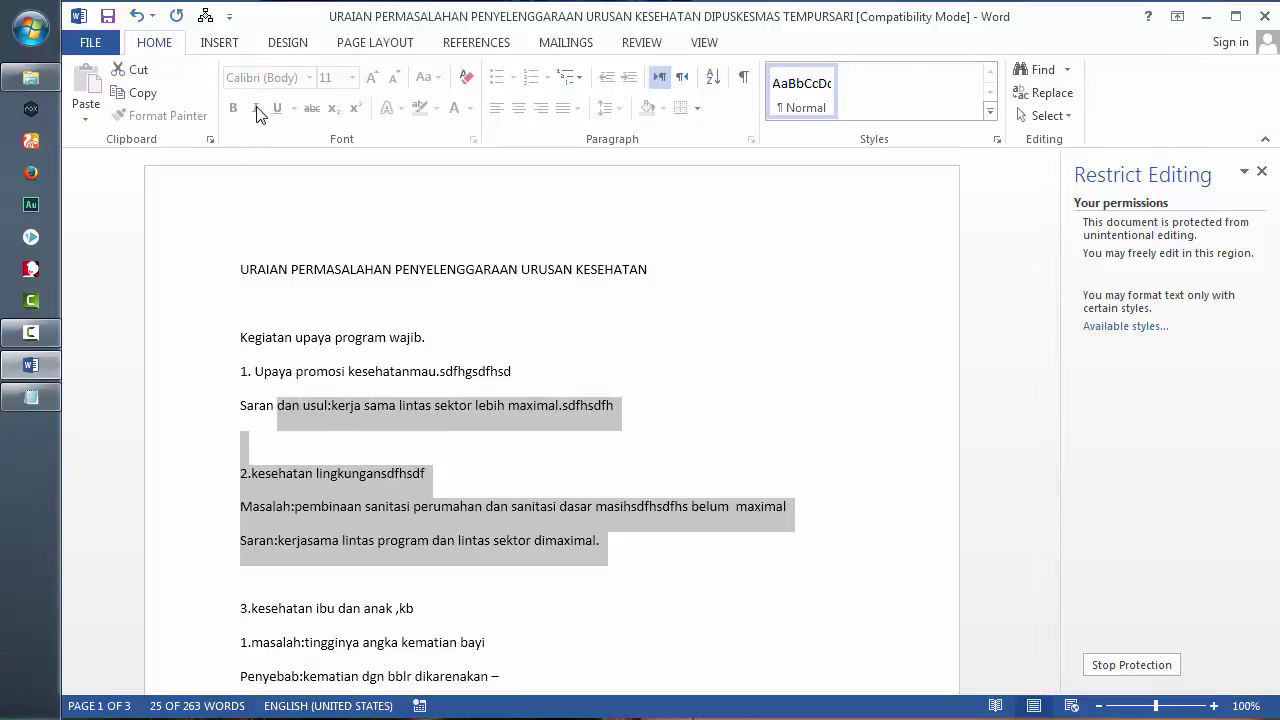
pyautogui.click(414, 541)
pyautogui.moveTo(534, 540); pyautogui.dragTo(213, 473)
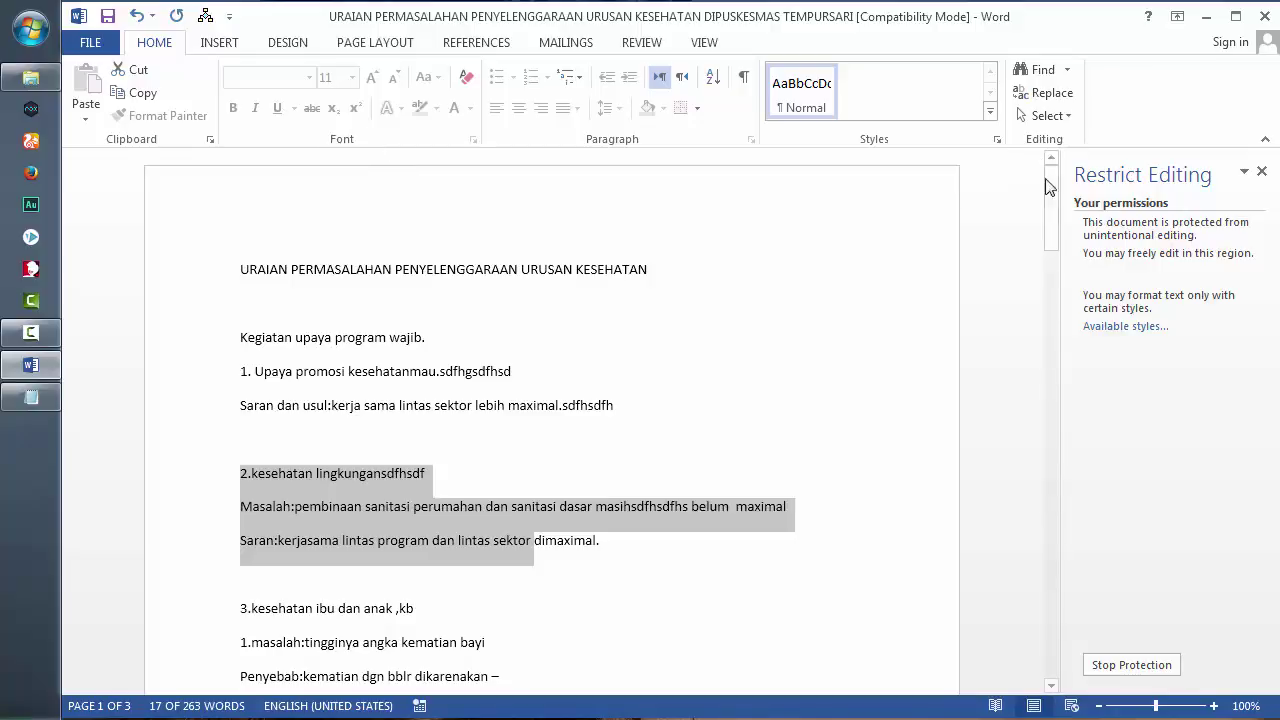
pyautogui.click(990, 112)
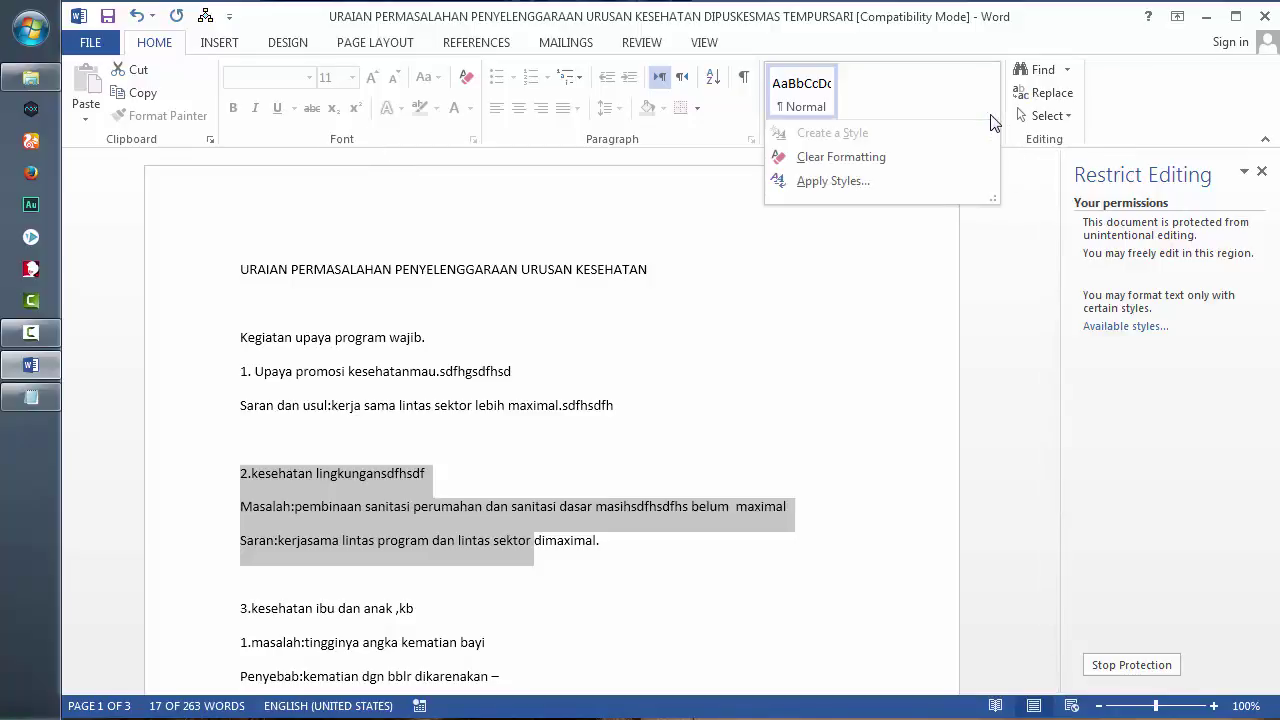
pyautogui.click(498, 472)
pyautogui.click(387, 489)
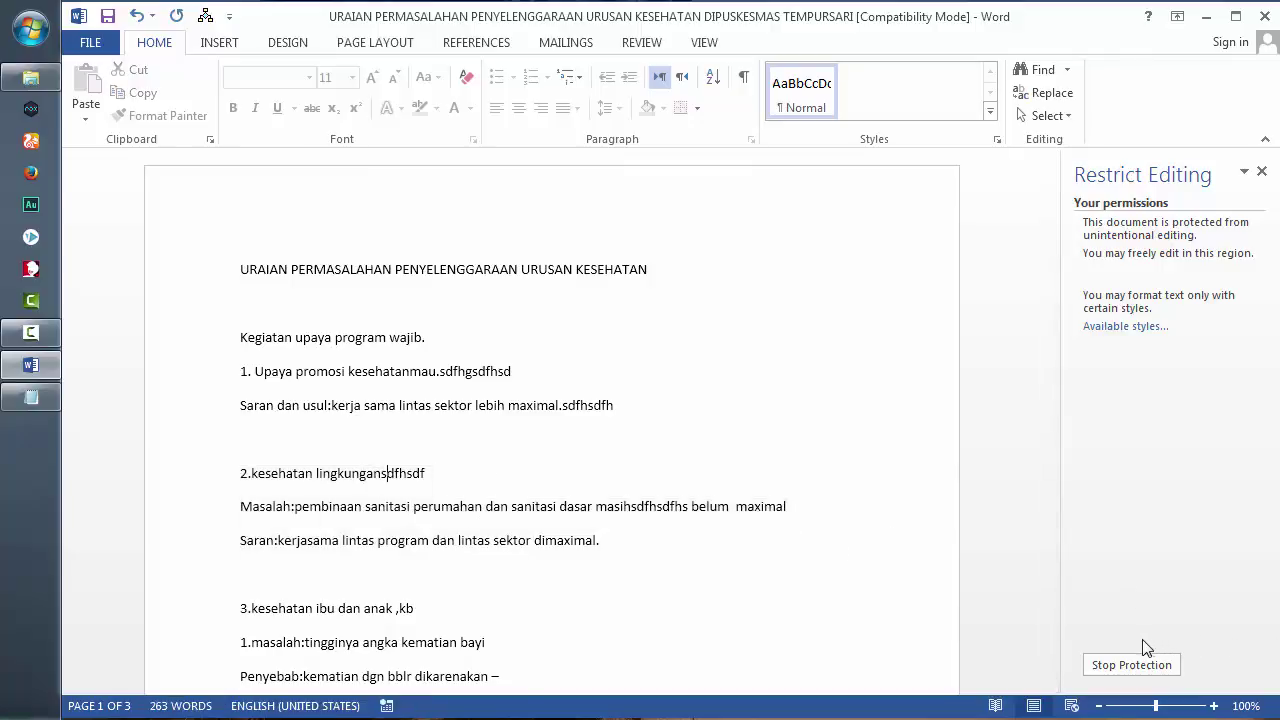
# Stop protection and restrict editing to No changes (Read only)
pyautogui.click(1146, 672)
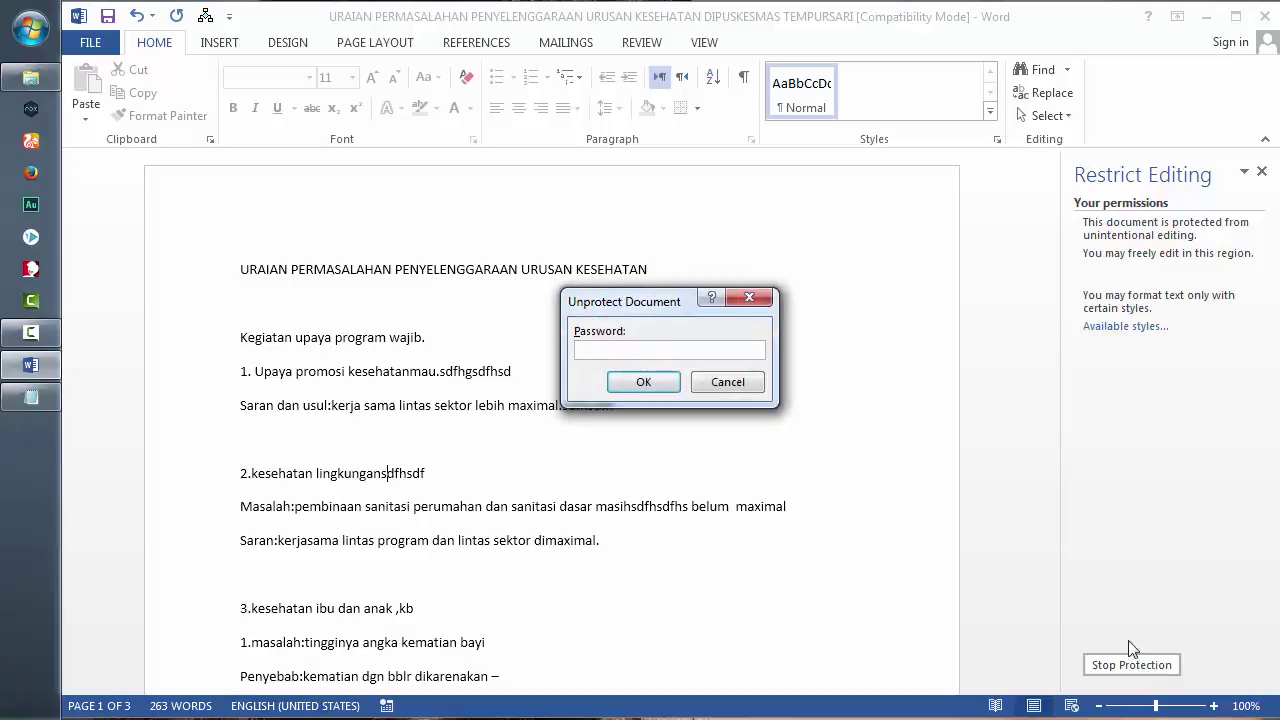
pyautogui.click(665, 381)
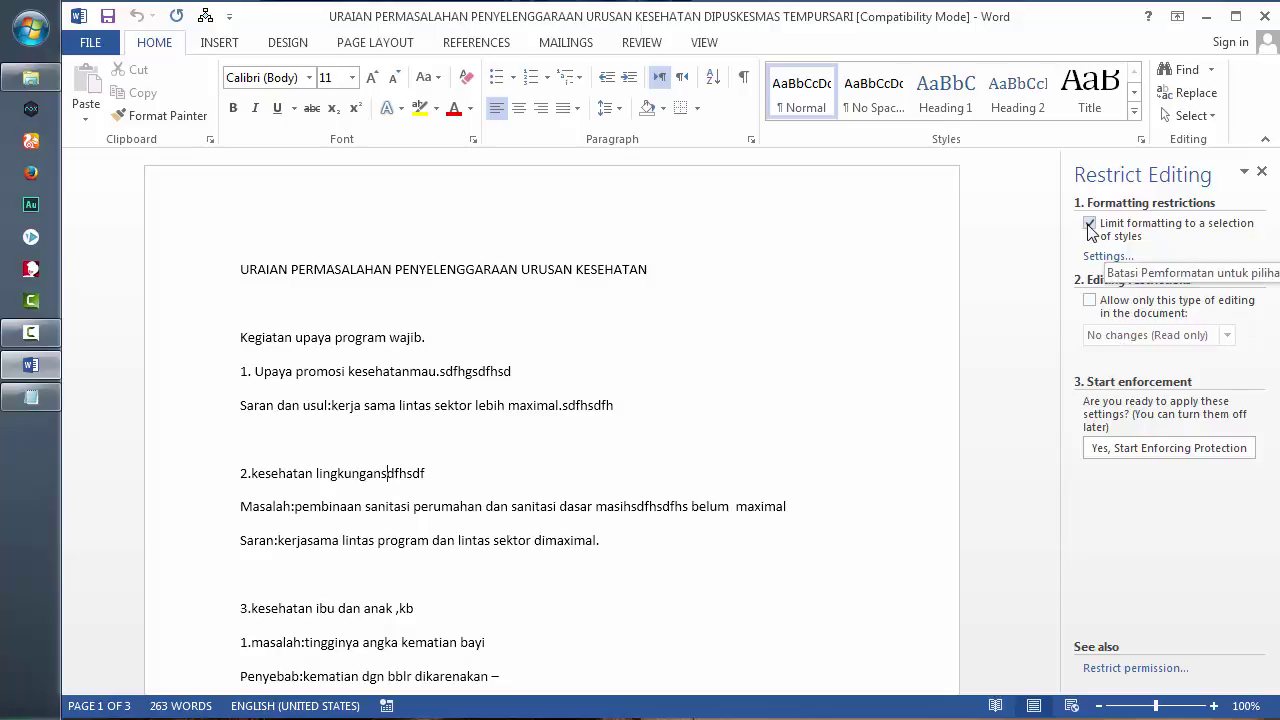
pyautogui.click(1089, 301)
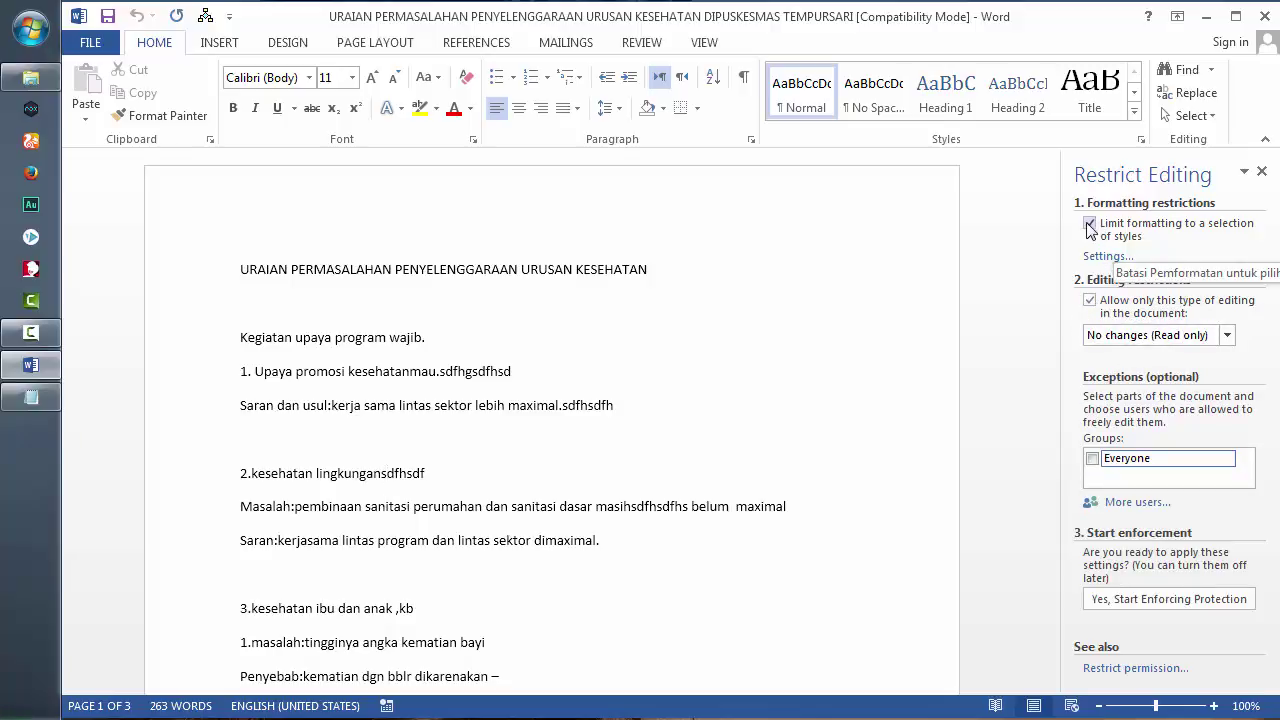
pyautogui.click(1227, 336)
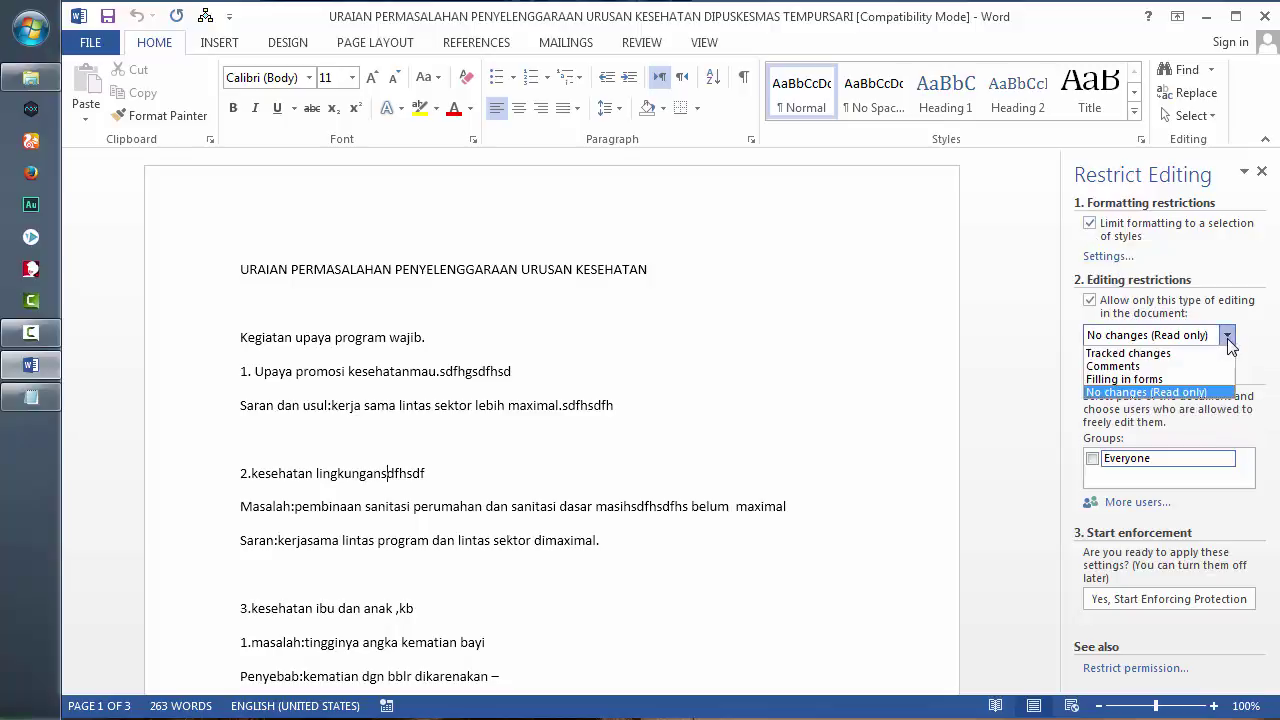
pyautogui.click(1212, 393)
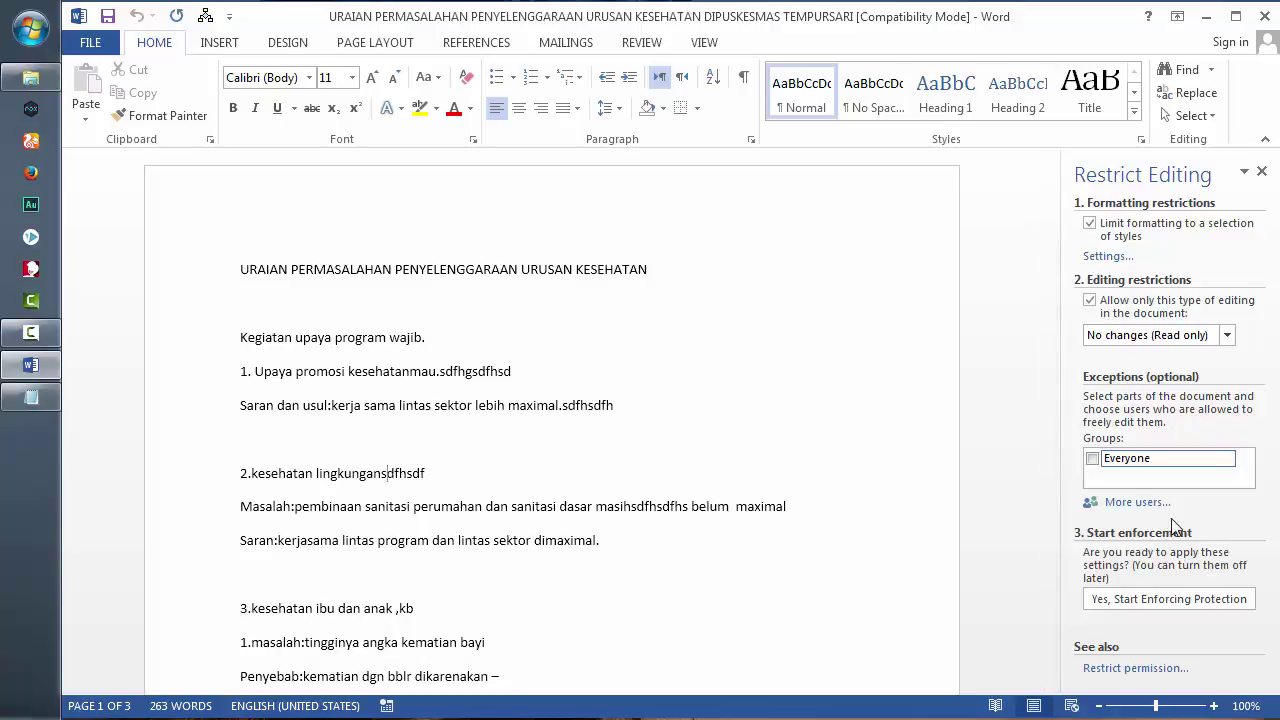
# Allow Everyone as an editing exception and cancel adding more users
pyautogui.click(1092, 459)
pyautogui.click(1150, 504)
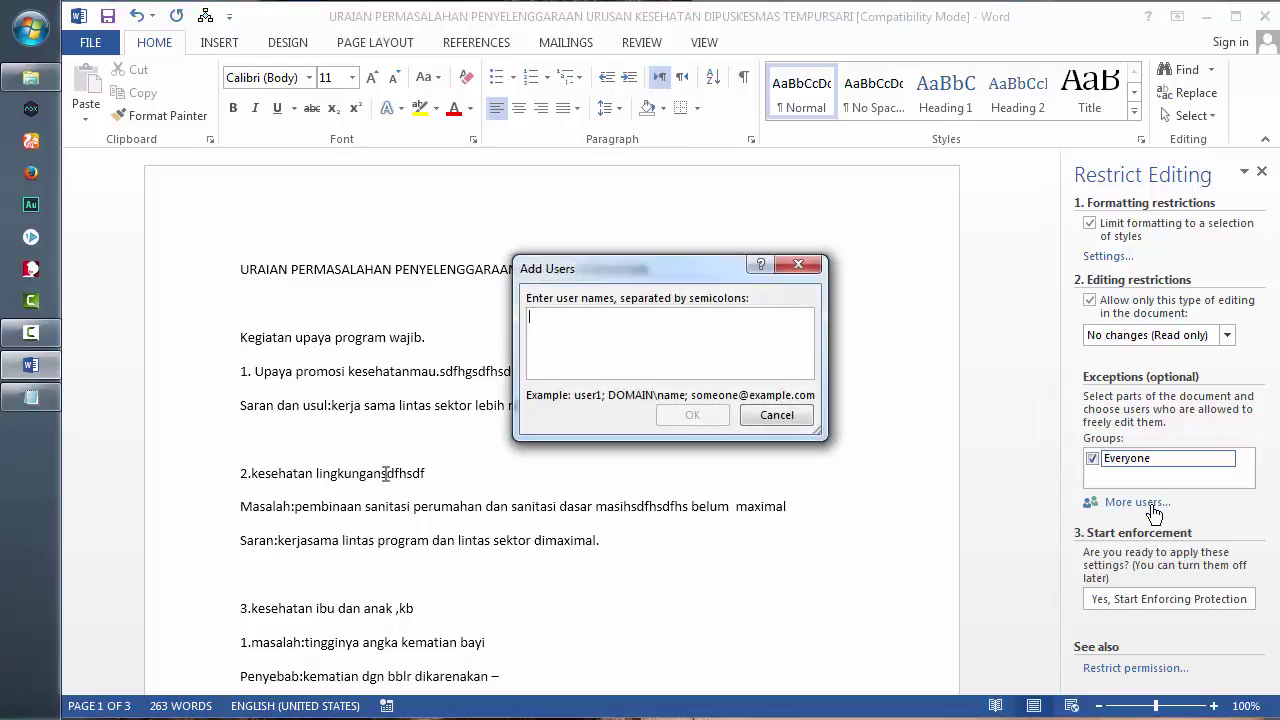
pyautogui.click(777, 416)
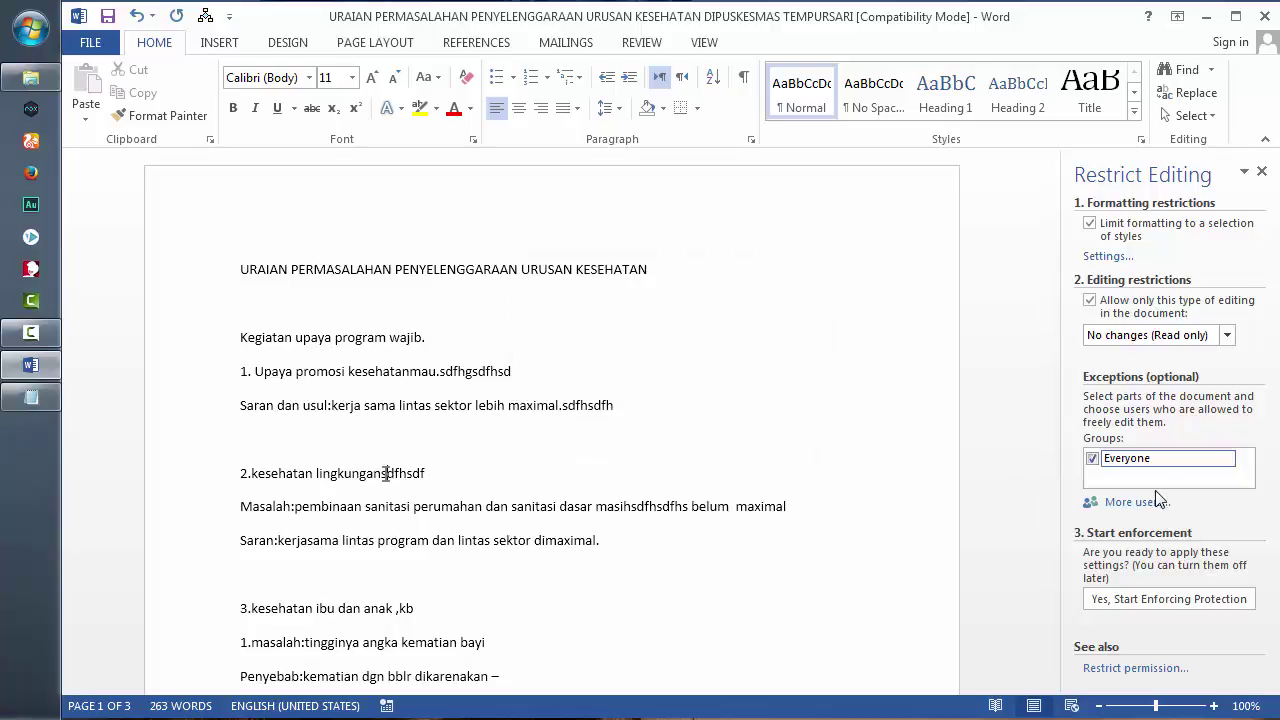
# Enforce the read-only protection with a new password, entered and confirmed
pyautogui.click(1140, 598)
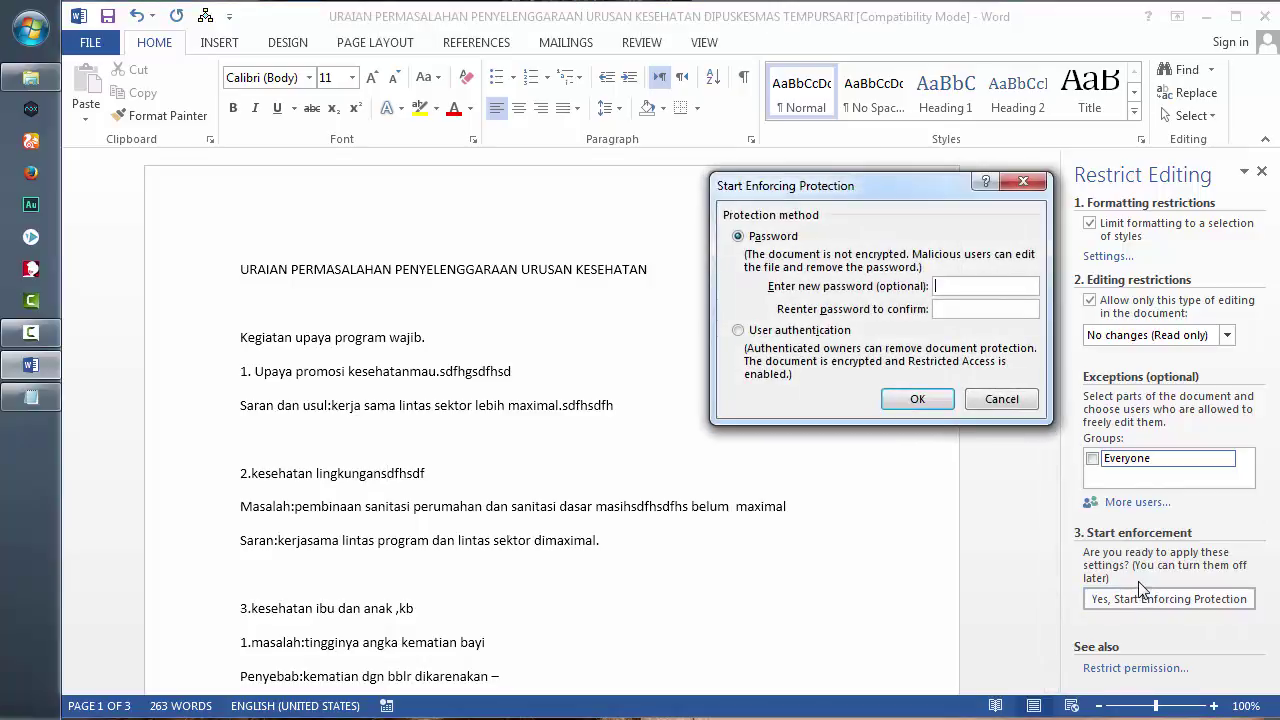
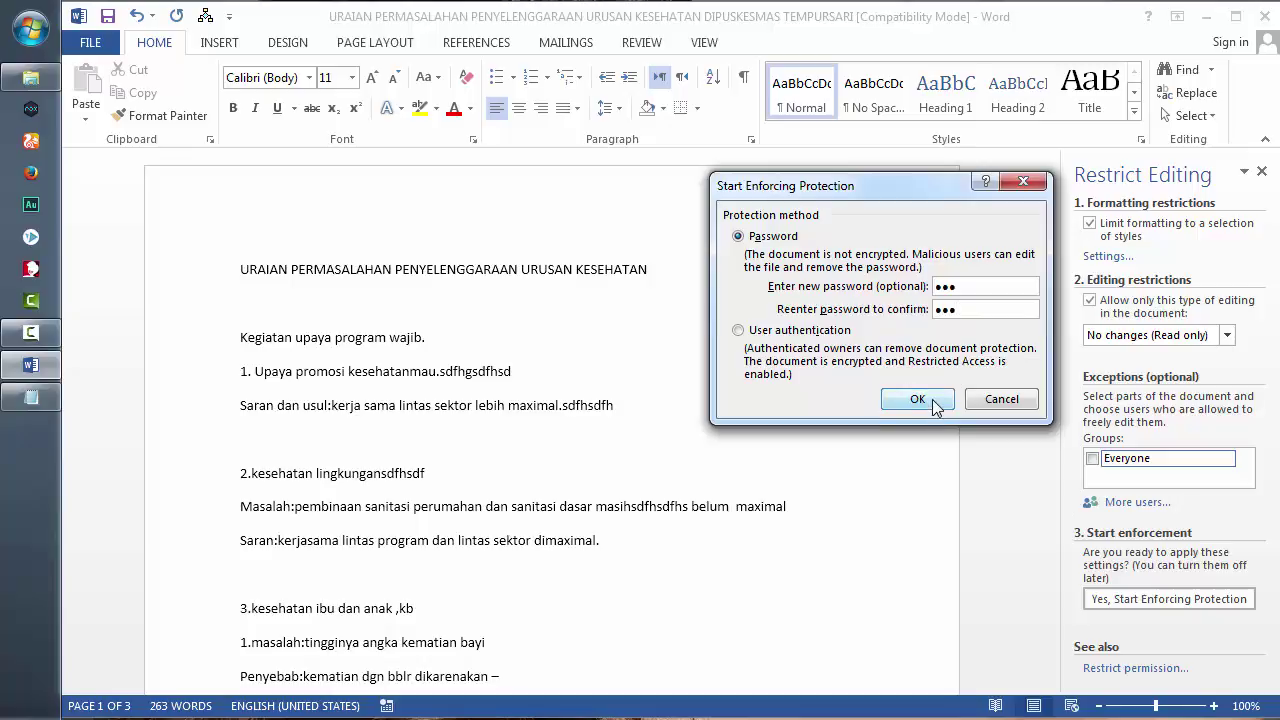
pyautogui.click(932, 398)
# Select lines in the protected report and try its context menu
pyautogui.click(722, 457)
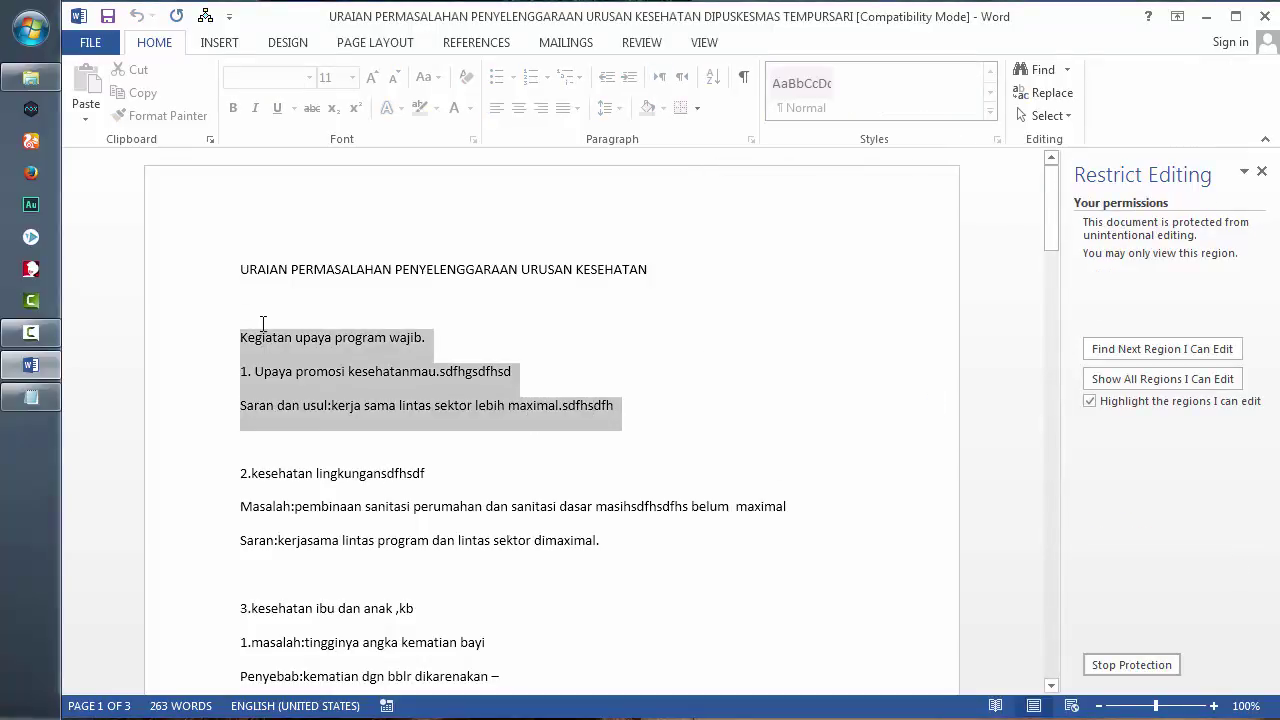
pyautogui.moveTo(595, 405); pyautogui.dragTo(242, 305)
pyautogui.rightClick(320, 368)
pyautogui.click(298, 201)
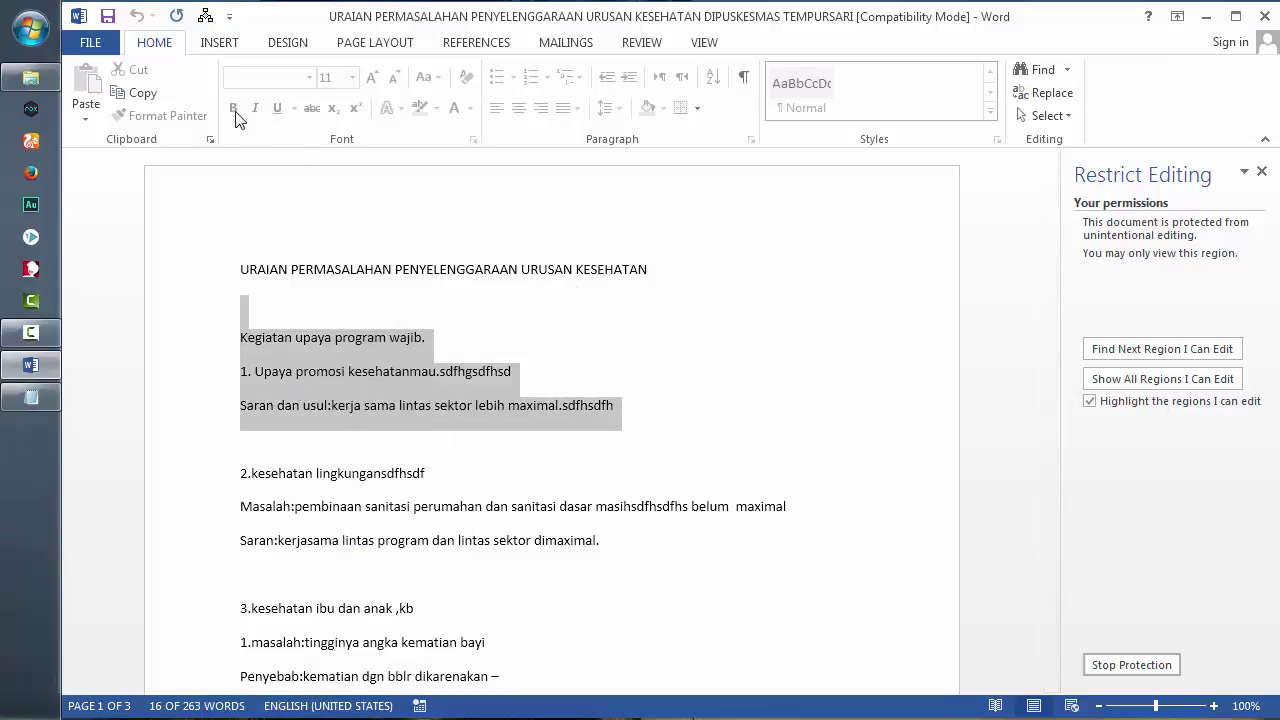
pyautogui.click(421, 371)
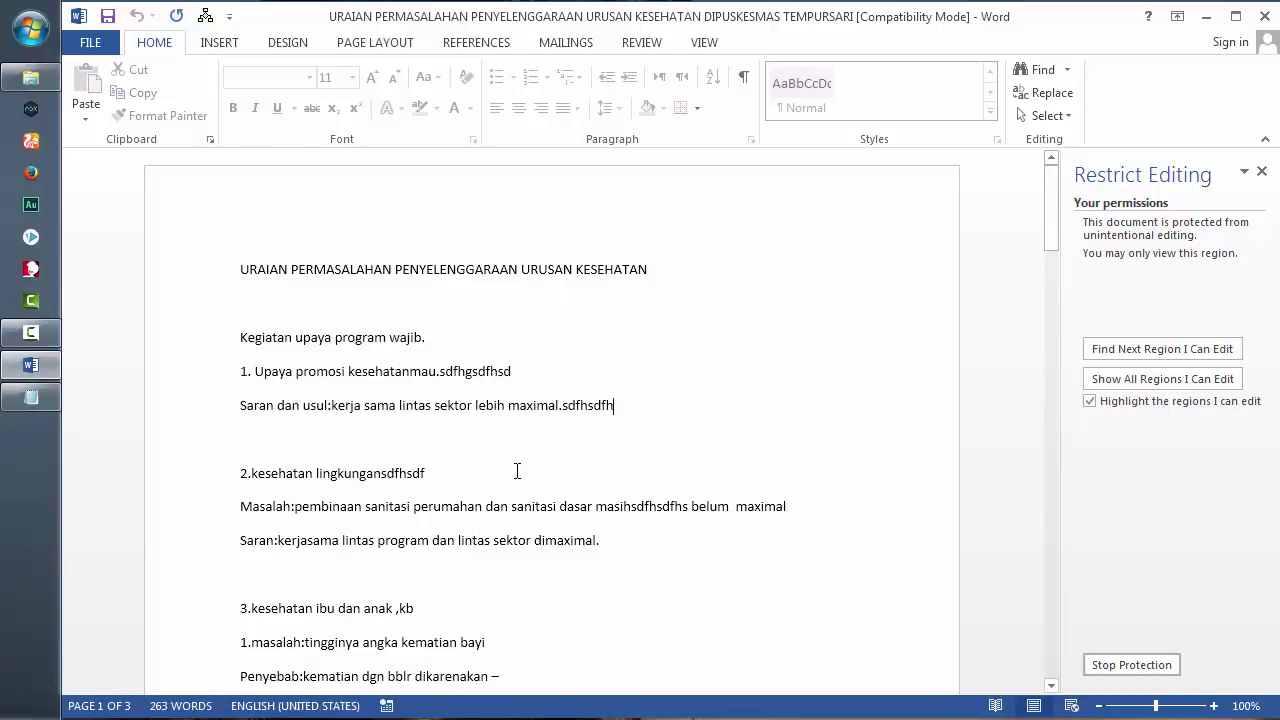
# Try typing and backspacing in several lines to confirm edits are blocked
pyautogui.press('s')
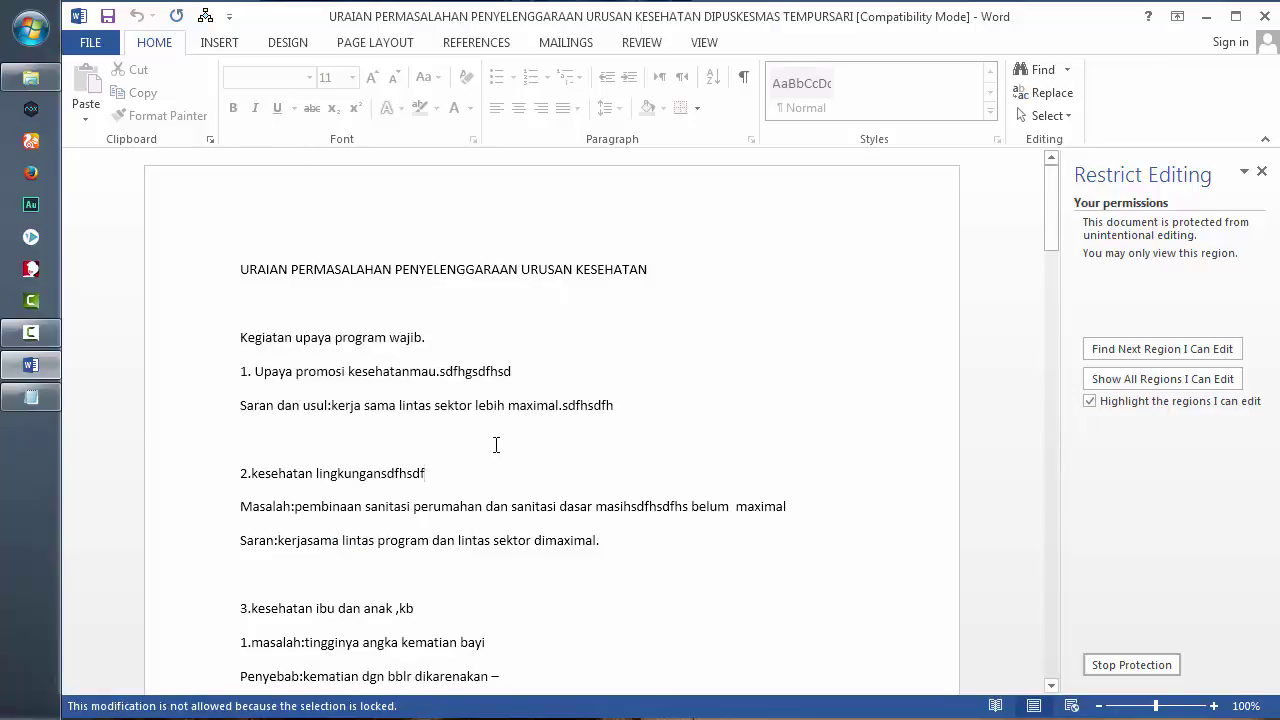
pyautogui.click(493, 436)
pyautogui.press('BackSpace')
pyautogui.press('BackSpace')
pyautogui.press('Up')
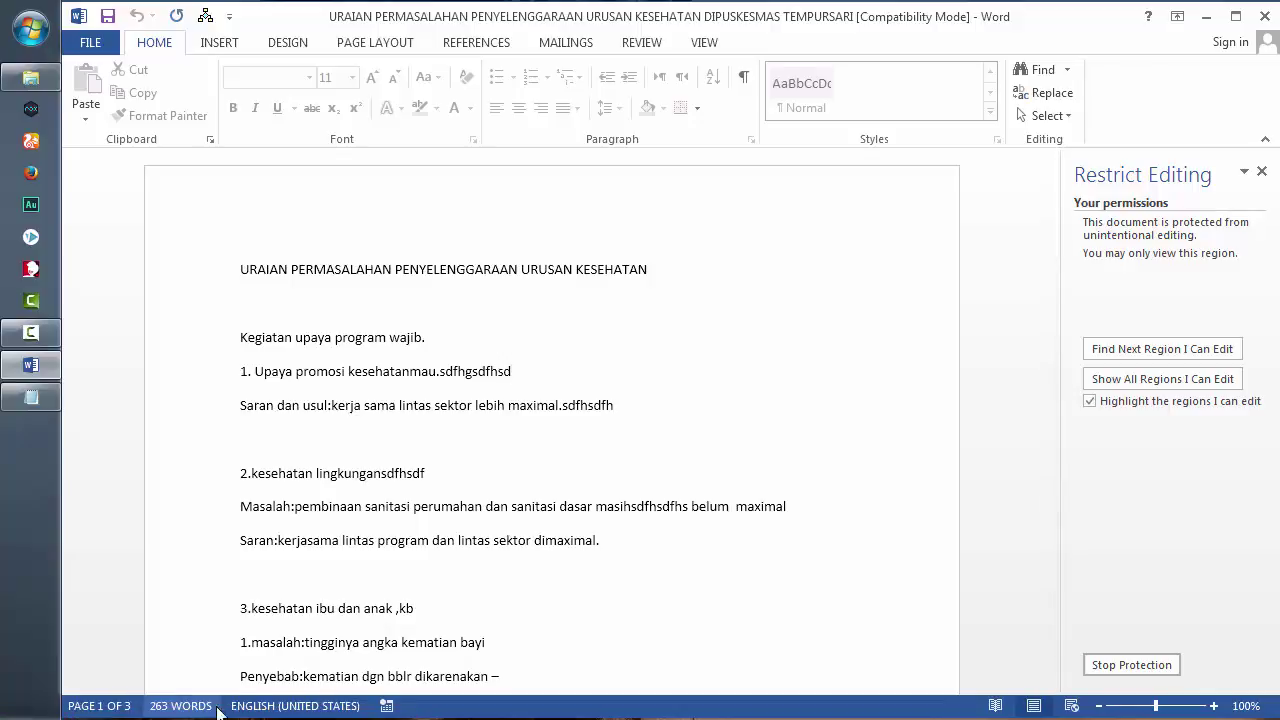
pyautogui.press('BackSpace')
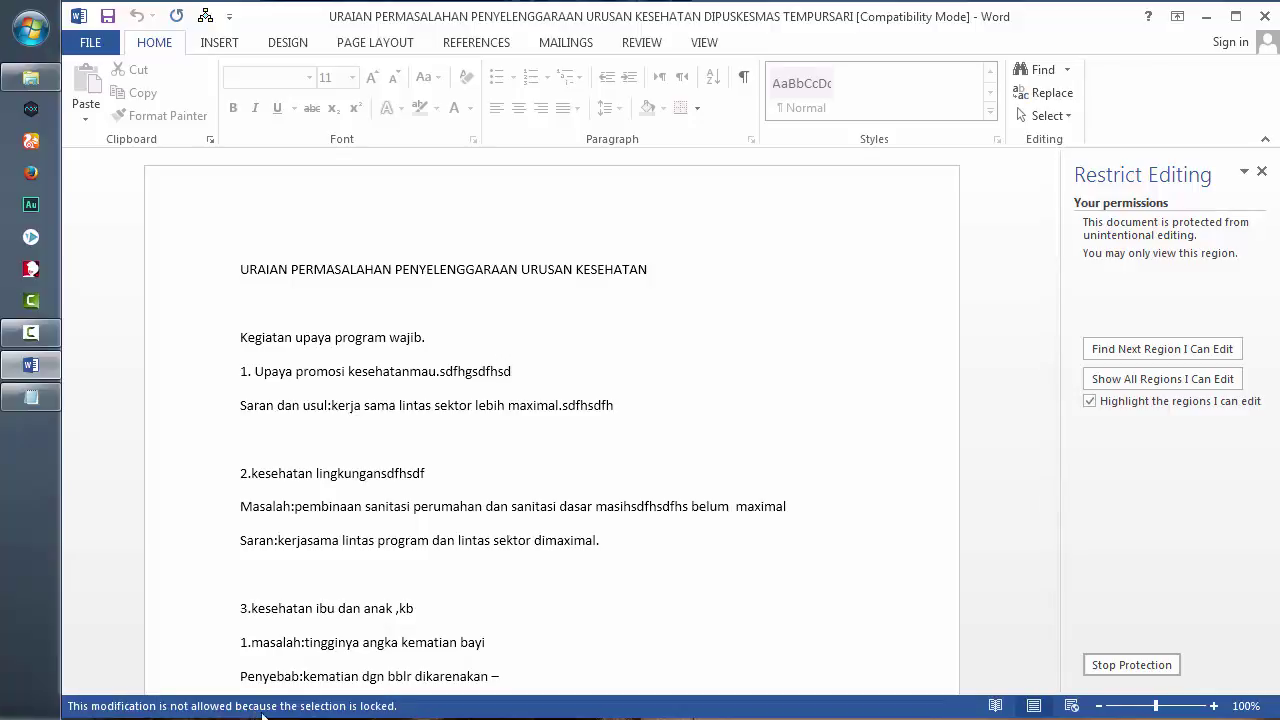
pyautogui.click(476, 408)
pyautogui.click(484, 507)
pyautogui.press('BackSpace')
pyautogui.click(543, 451)
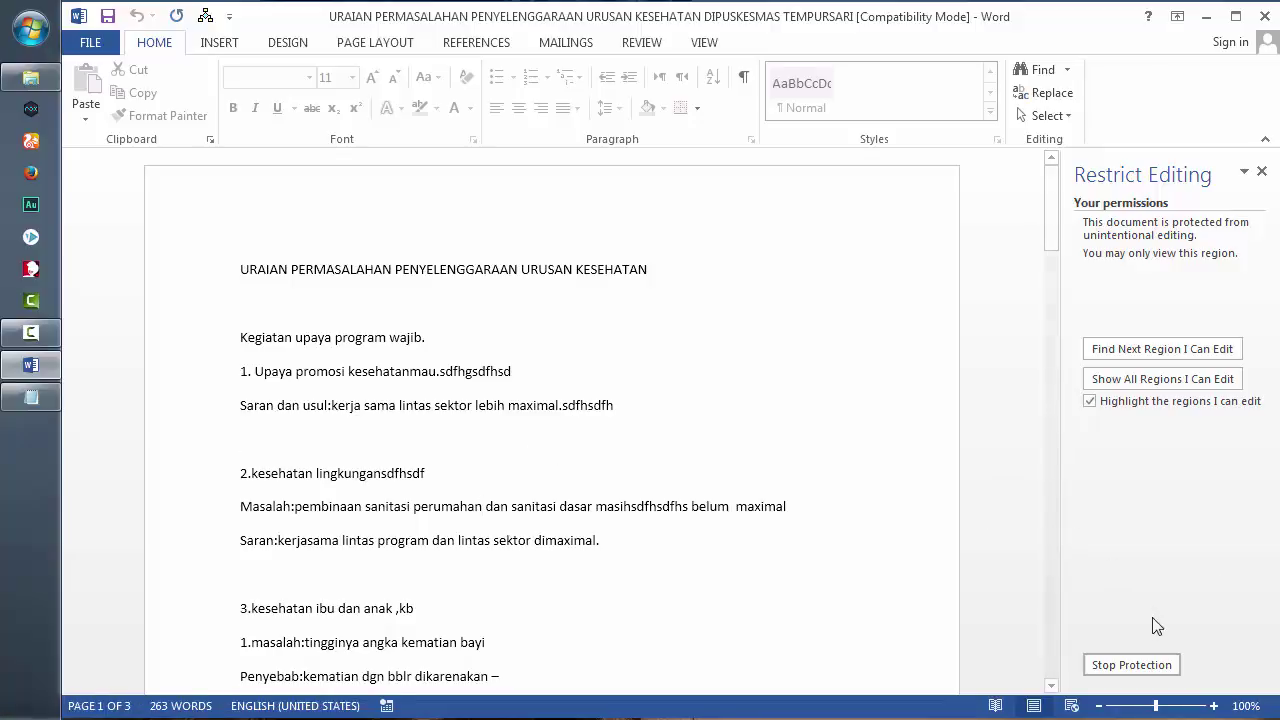
# Stop protection by entering the document's protection password
pyautogui.click(1154, 665)
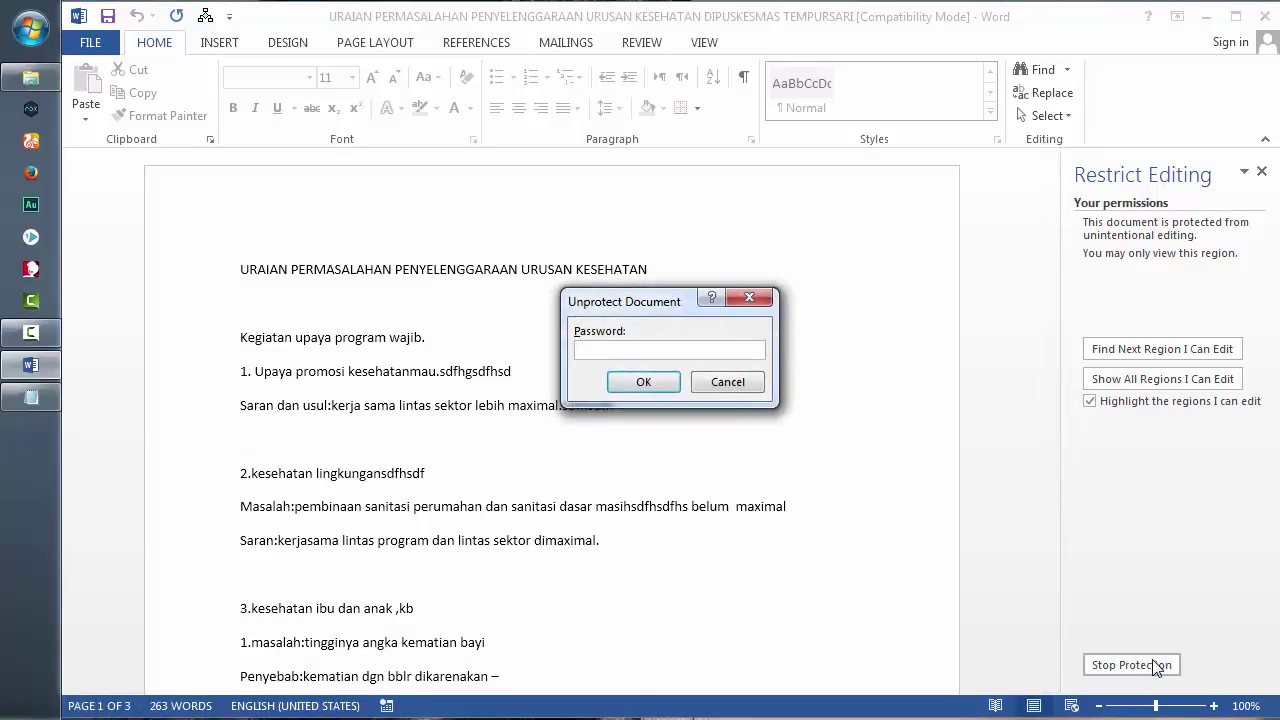
pyautogui.click(626, 384)
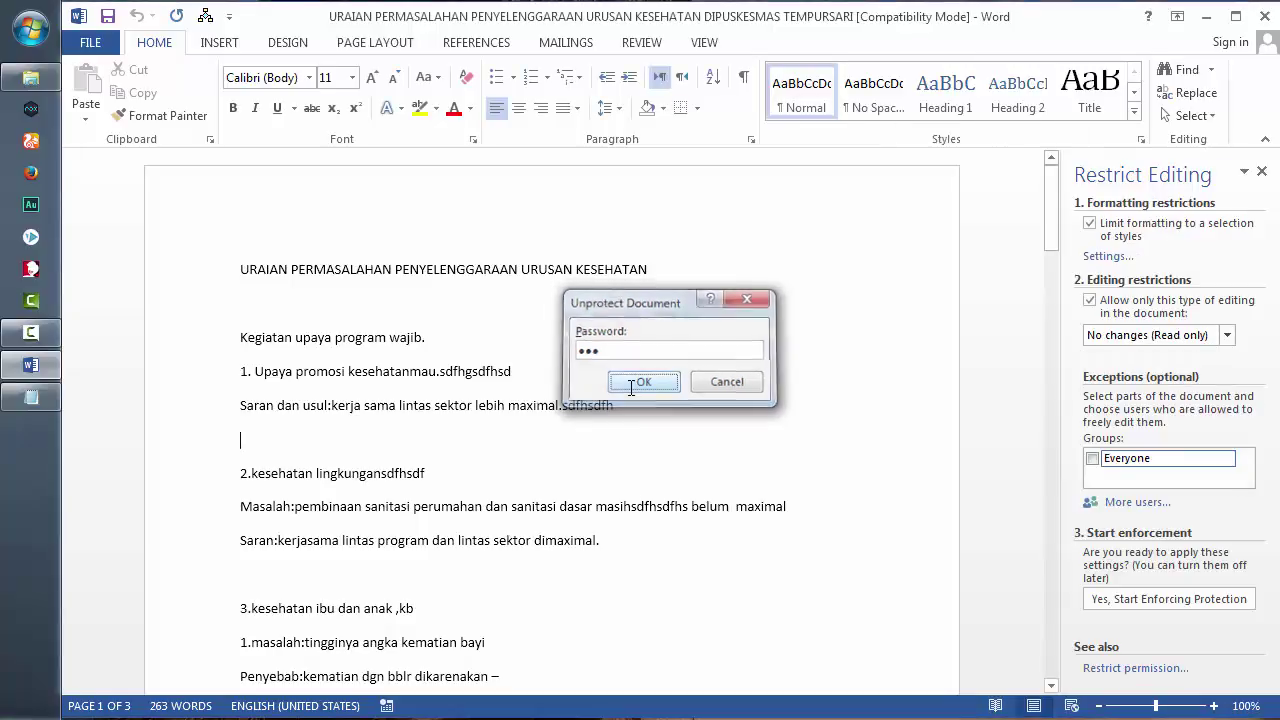